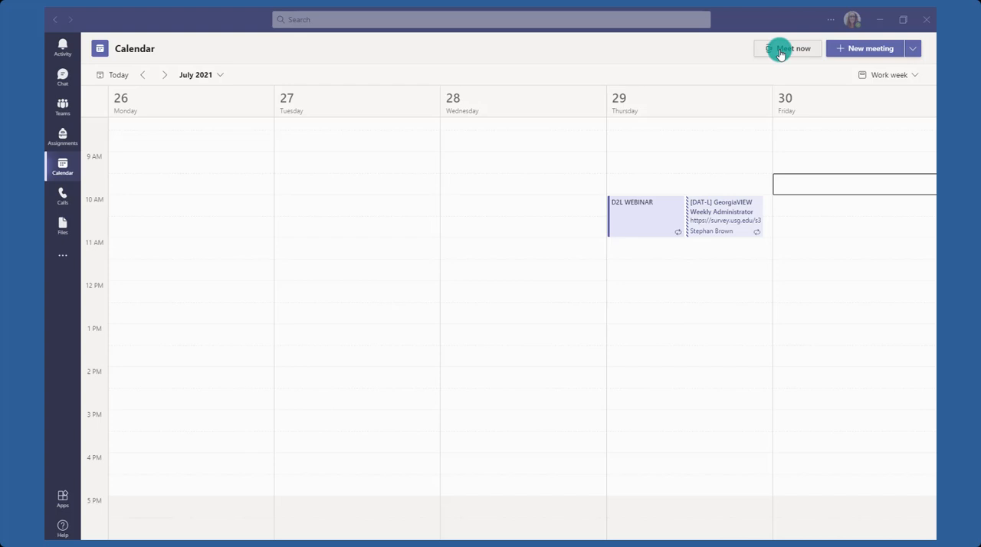
Generate a shareable link for an instant meeting under its default name and dismiss the meeting without starting it.
left_click(781, 50)
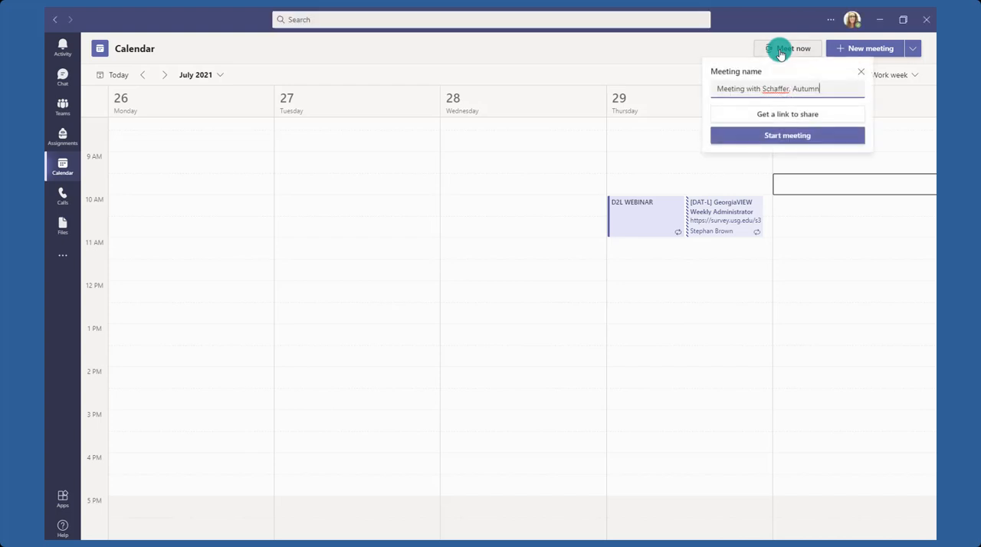
left_click_drag(720, 90, 860, 90)
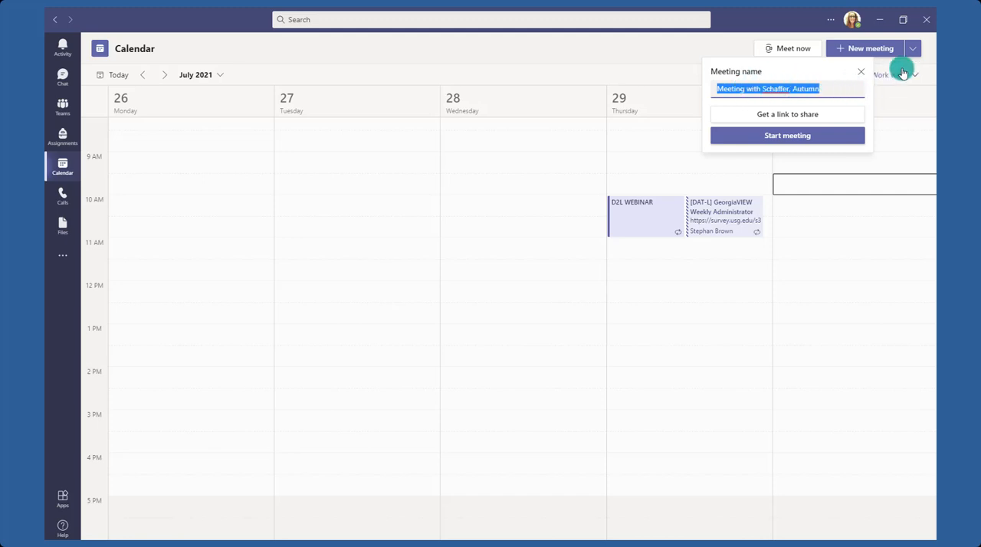
left_click(776, 117)
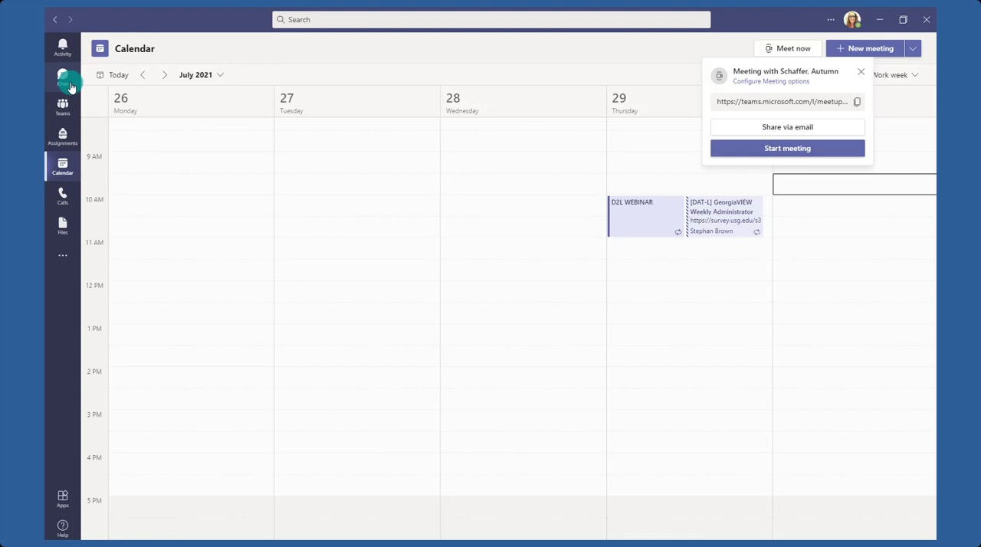
left_click(860, 75)
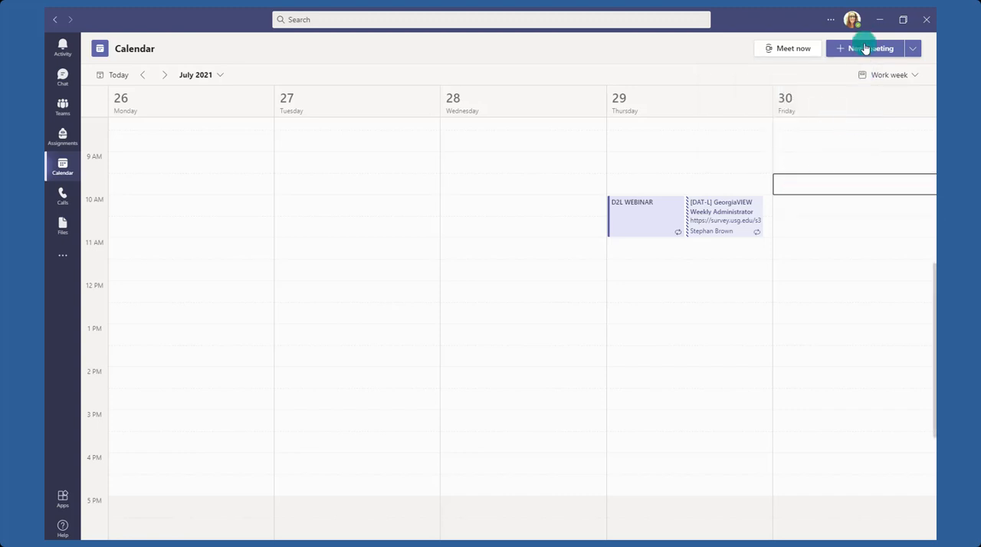
Look over the blank form for scheduling a regular meeting and close it without saving.
left_click(913, 48)
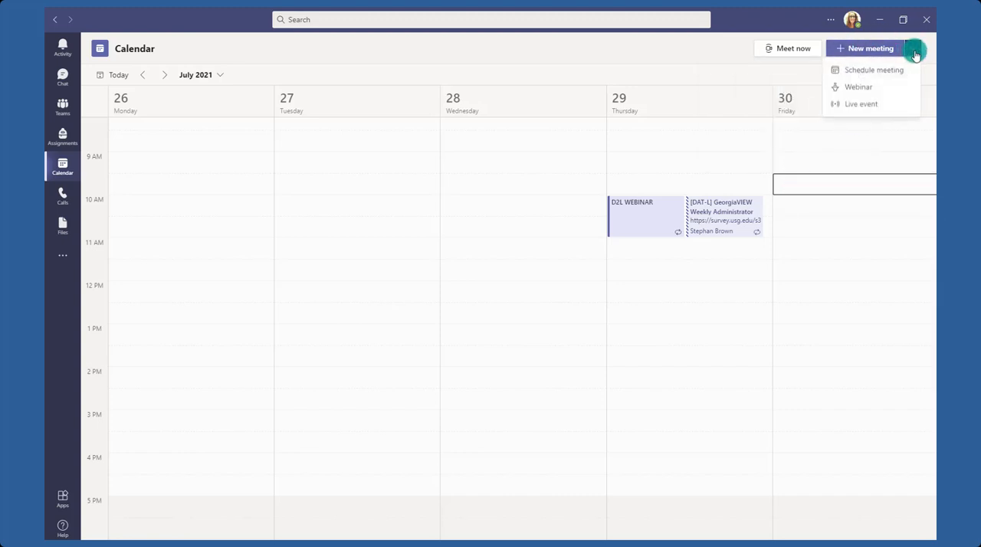
left_click(863, 77)
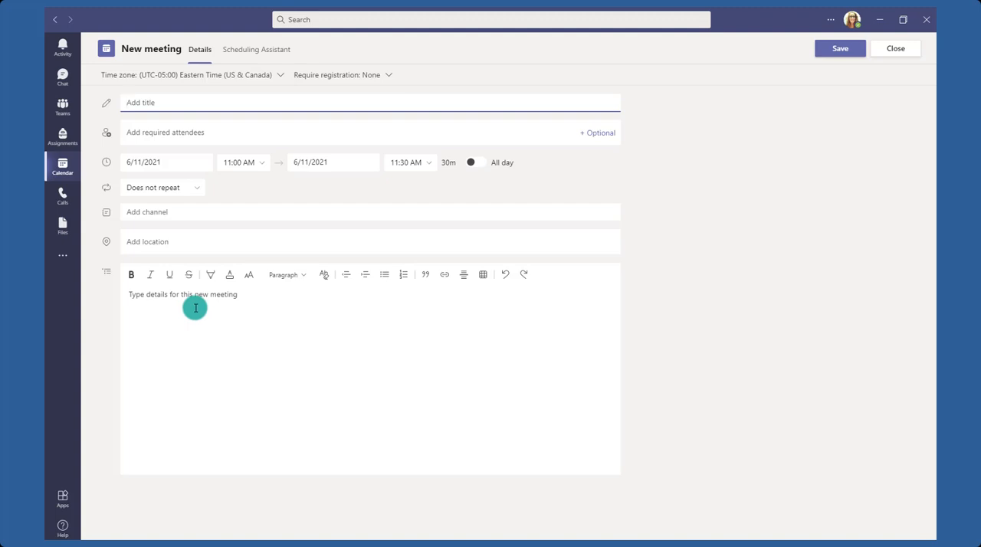
left_click(895, 46)
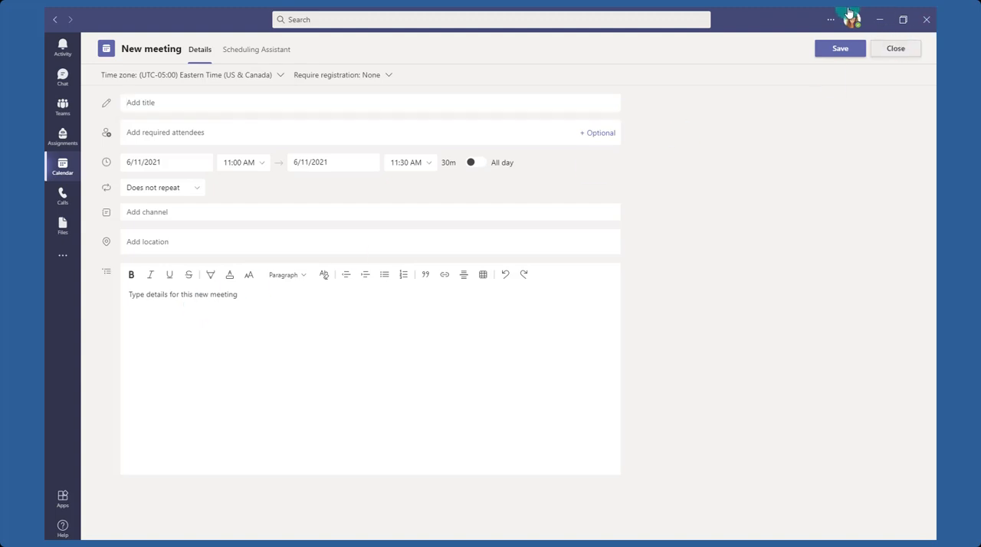
Look over the blank webinar form with its registration options and discard it.
left_click(912, 48)
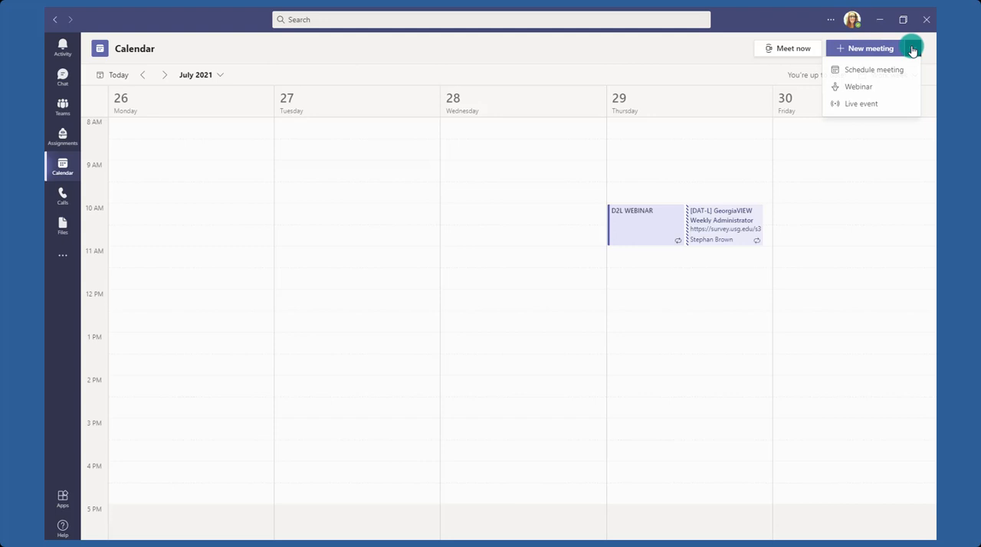
left_click(874, 90)
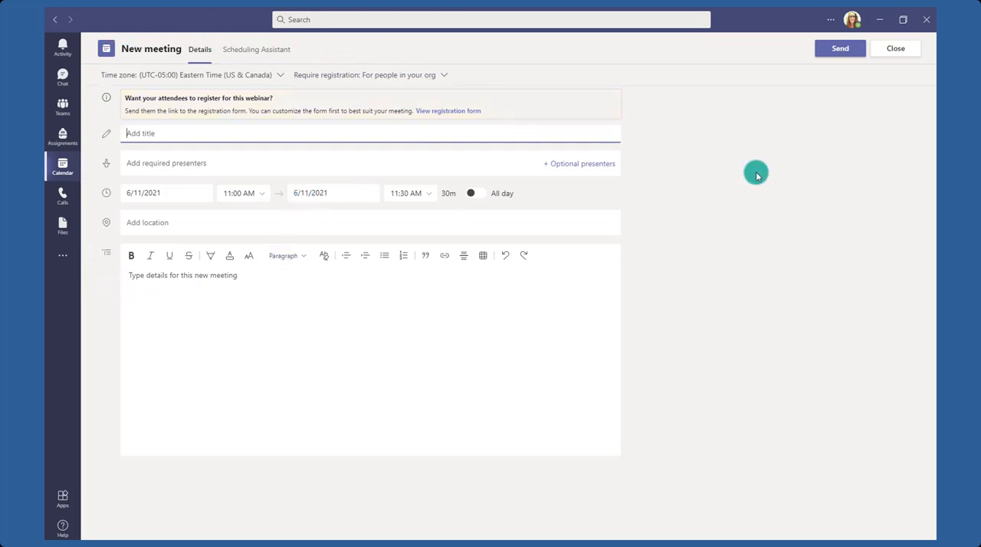
left_click(899, 50)
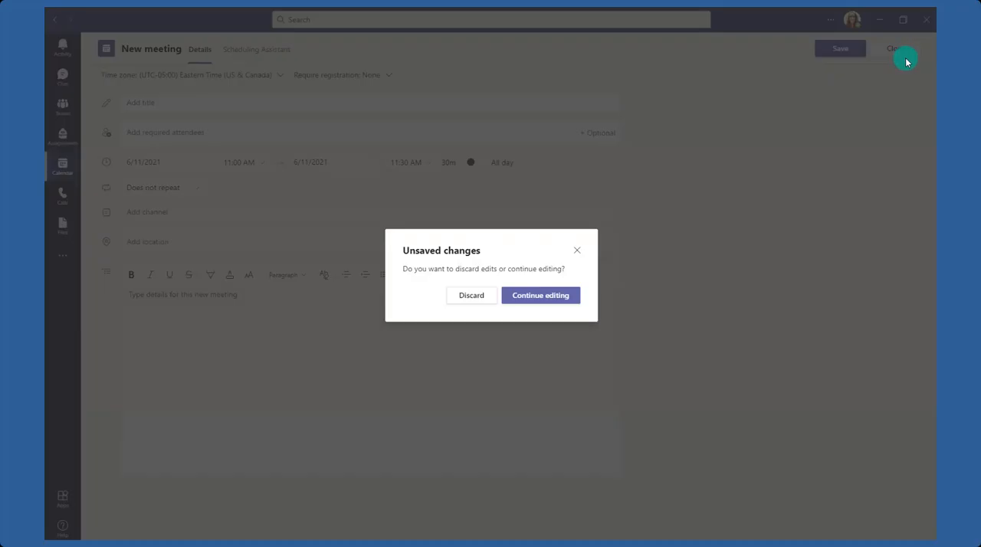
left_click(473, 296)
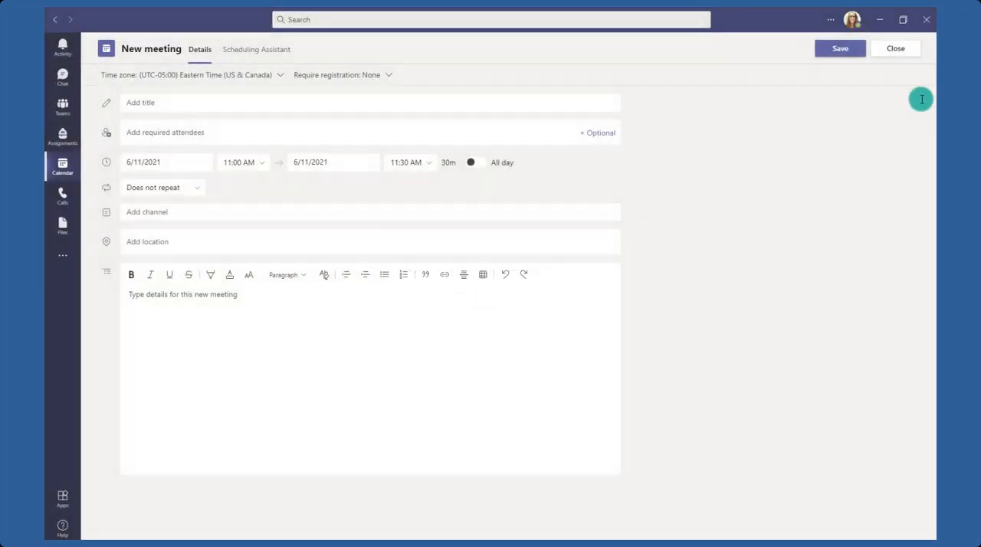
Look over the blank live event form and close it without scheduling anything.
left_click(912, 48)
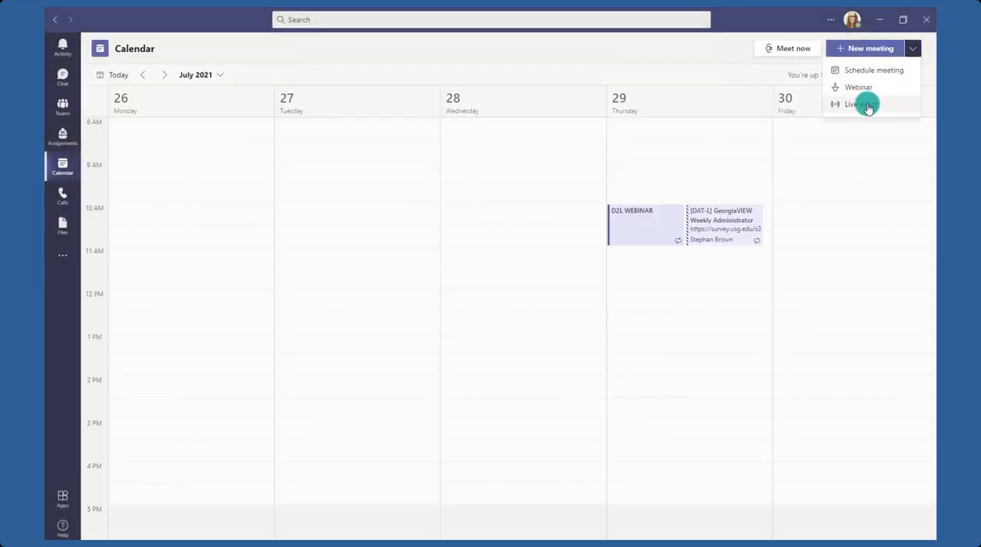
left_click(866, 105)
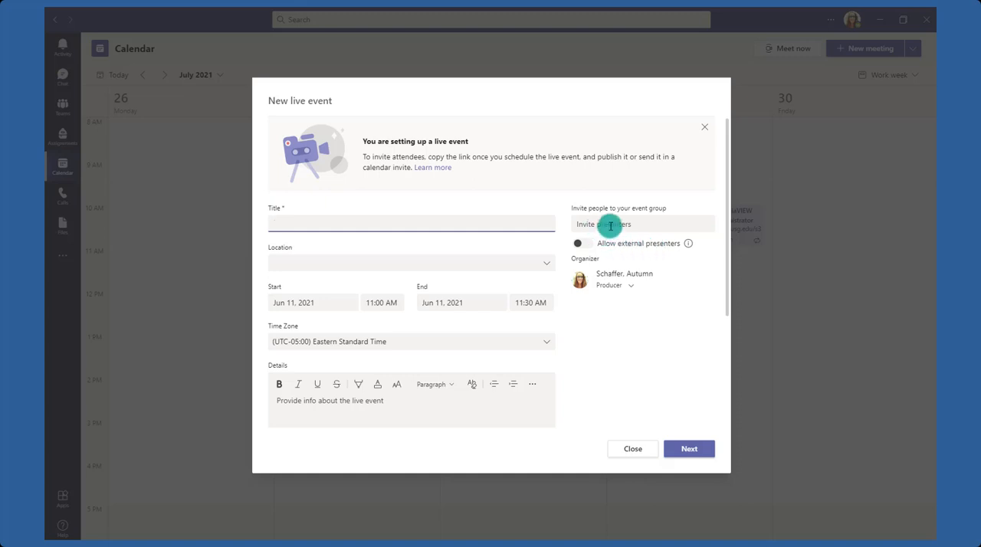
left_click(642, 451)
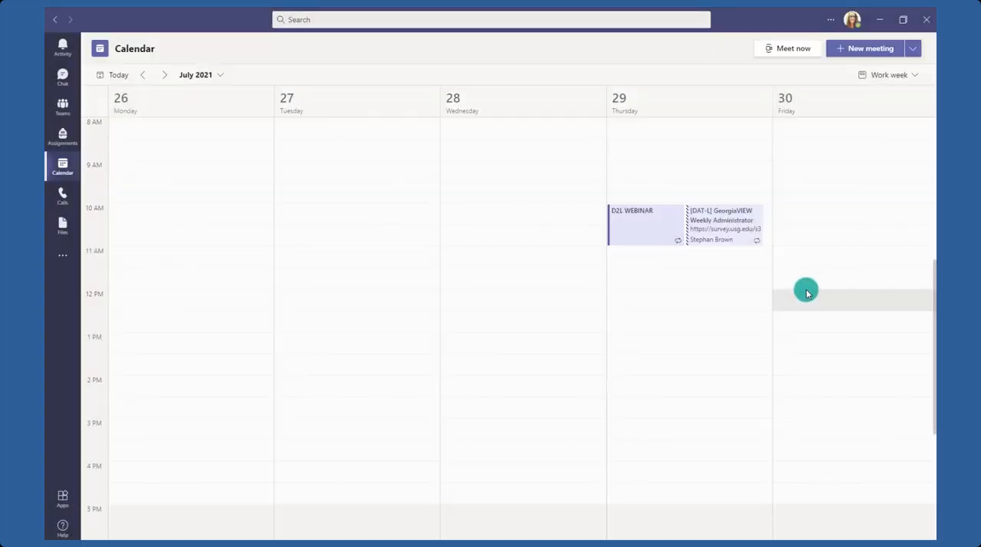
Start a new webinar and require registration for people in your org.
left_click(914, 48)
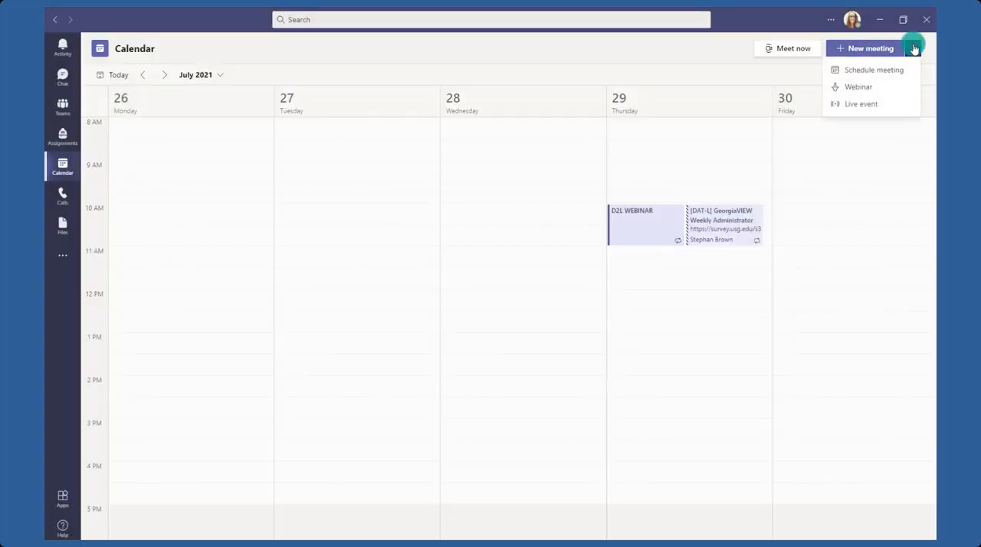
left_click(876, 89)
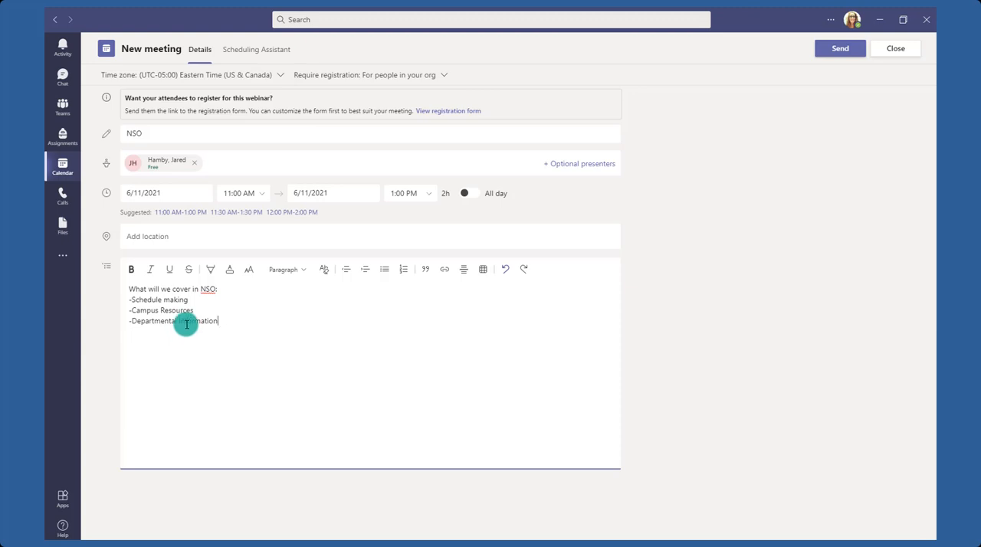
left_click(328, 81)
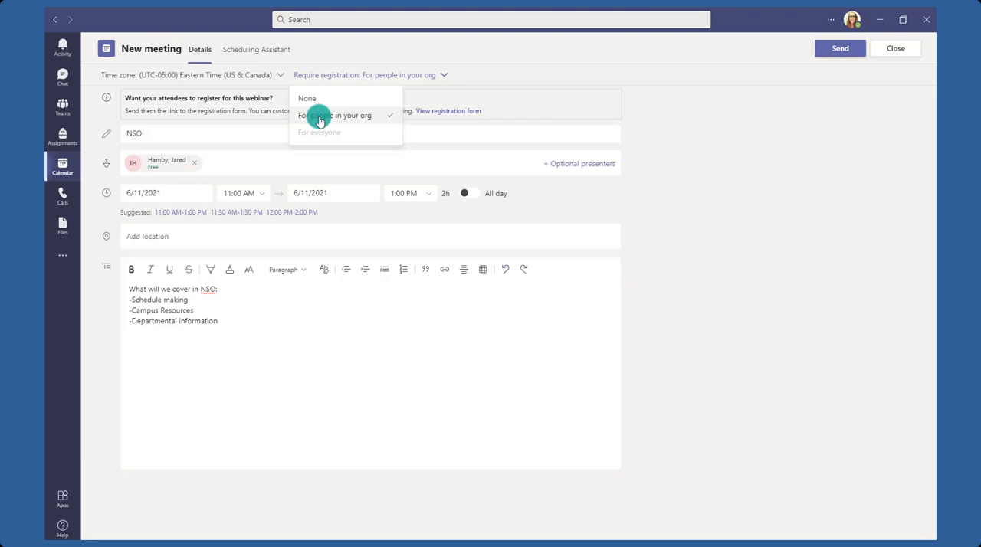
left_click(320, 121)
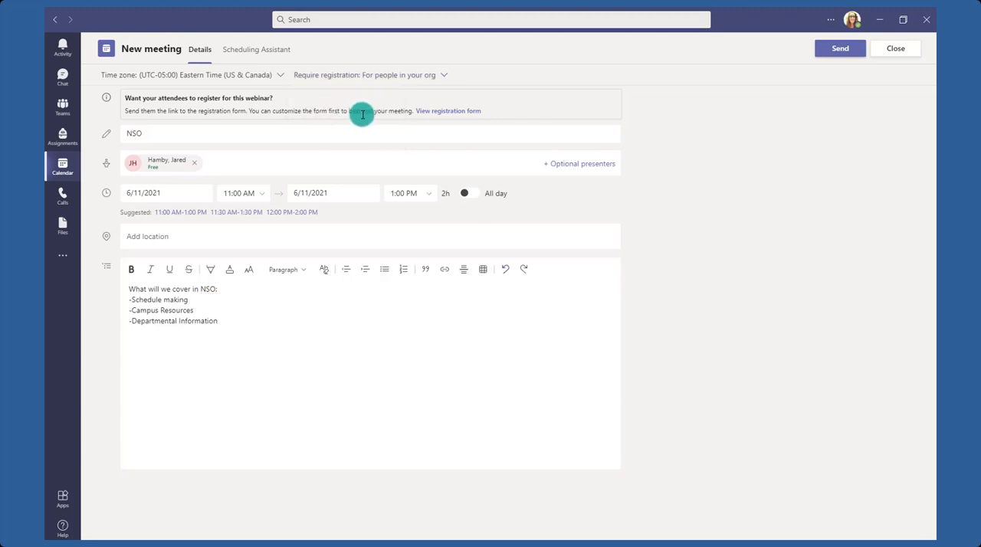
Open the webinar's registration form for editing, and try adding a second speaker entry before deleting it again.
left_click(449, 111)
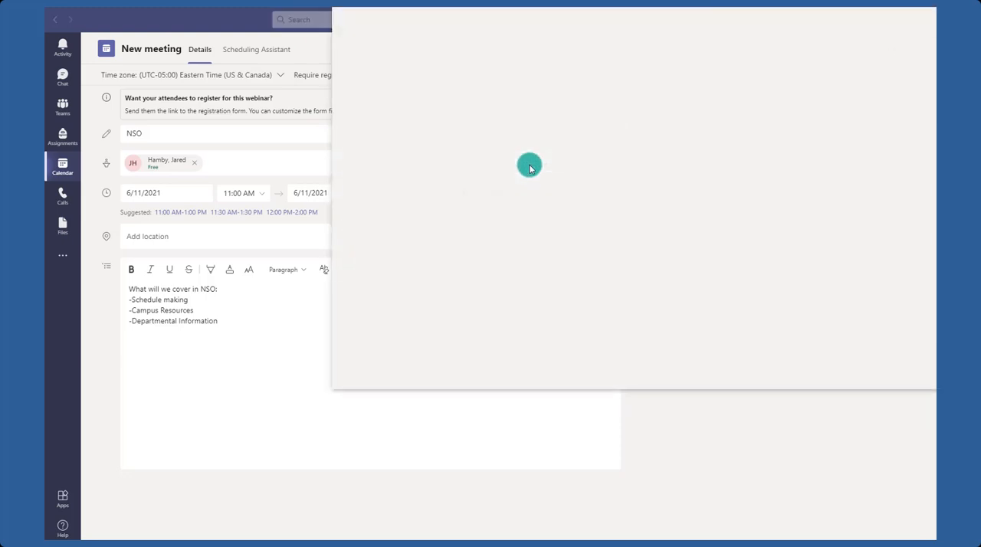
left_click_drag(470, 26, 287, 67)
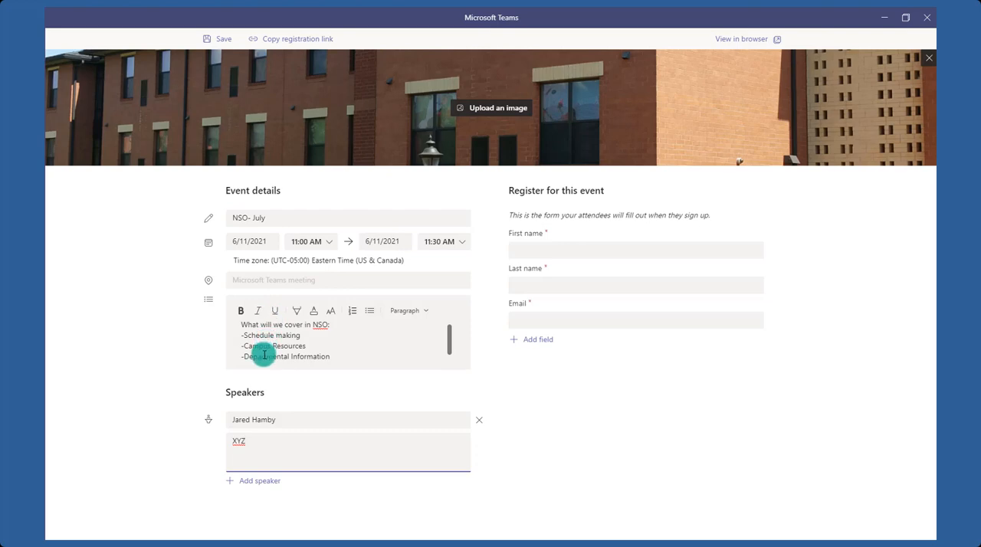
left_click(251, 480)
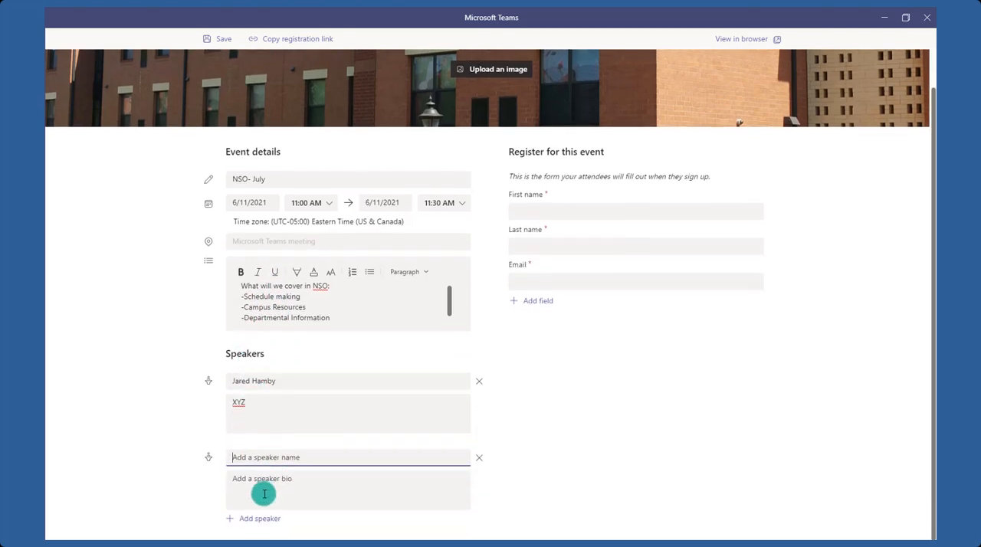
left_click(478, 461)
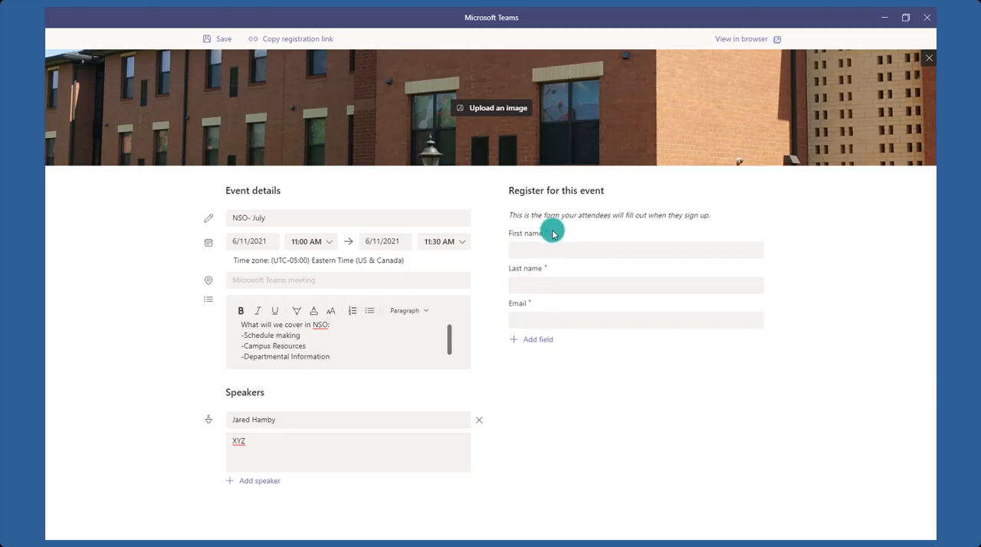
Add a required custom input question "What is your major?" to the registration form.
left_click(521, 347)
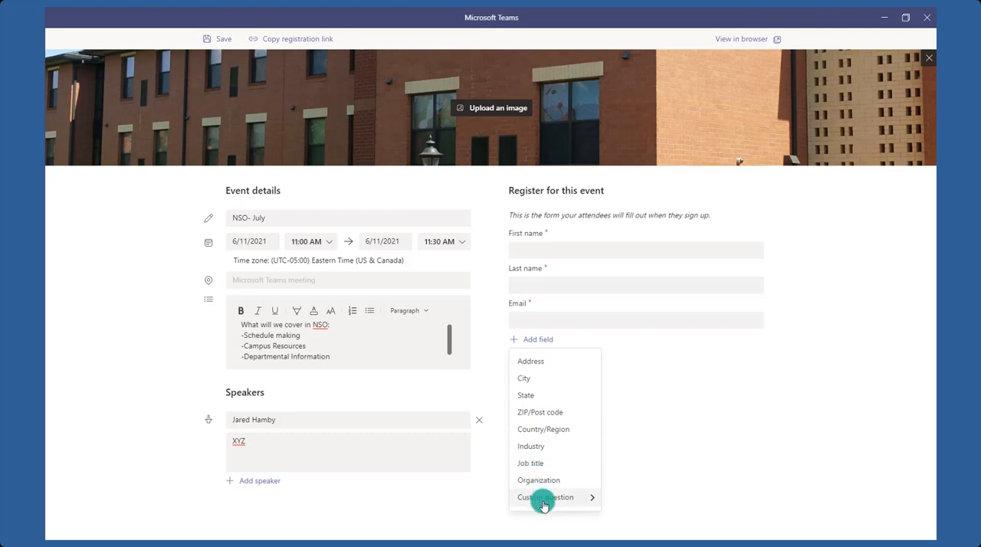
mouse_move(543, 505)
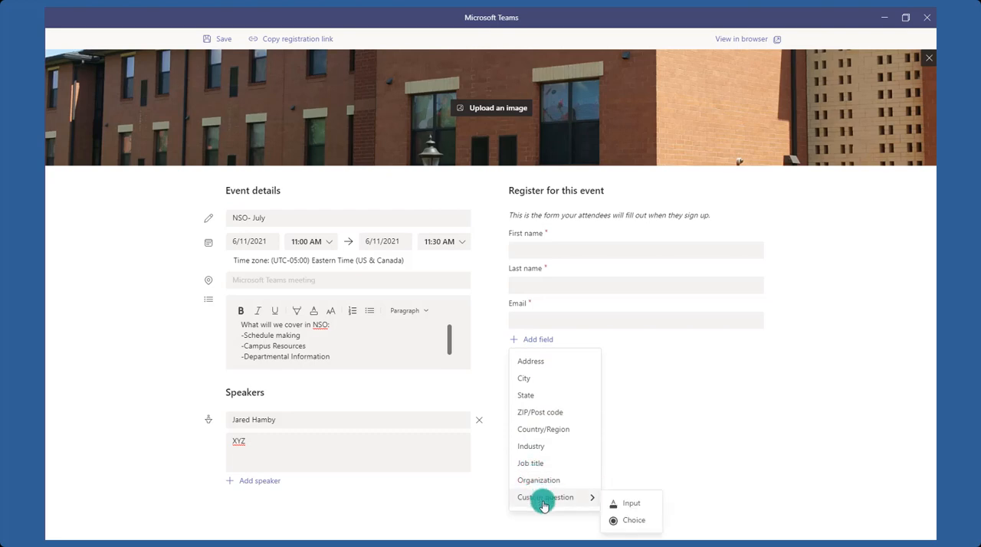
left_click(642, 510)
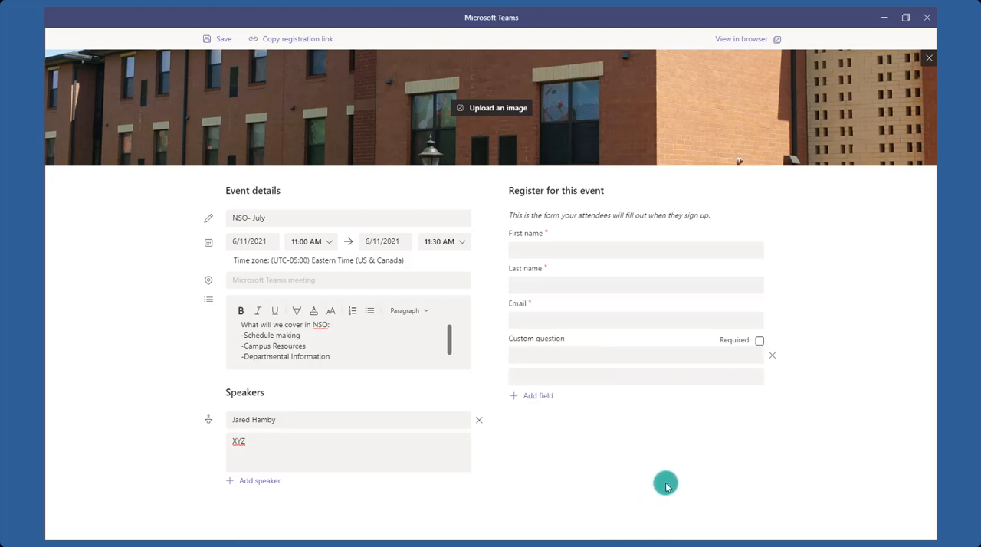
left_click(554, 337)
type("What is your major?")
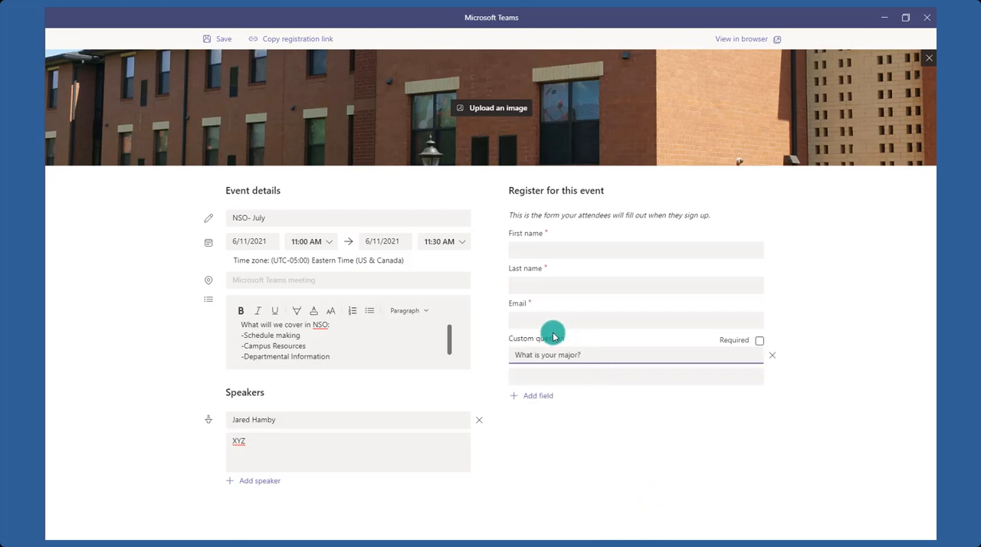
left_click(759, 342)
Add a required custom choice question "Will you live on campus?" with the options Yes and No.
left_click(545, 397)
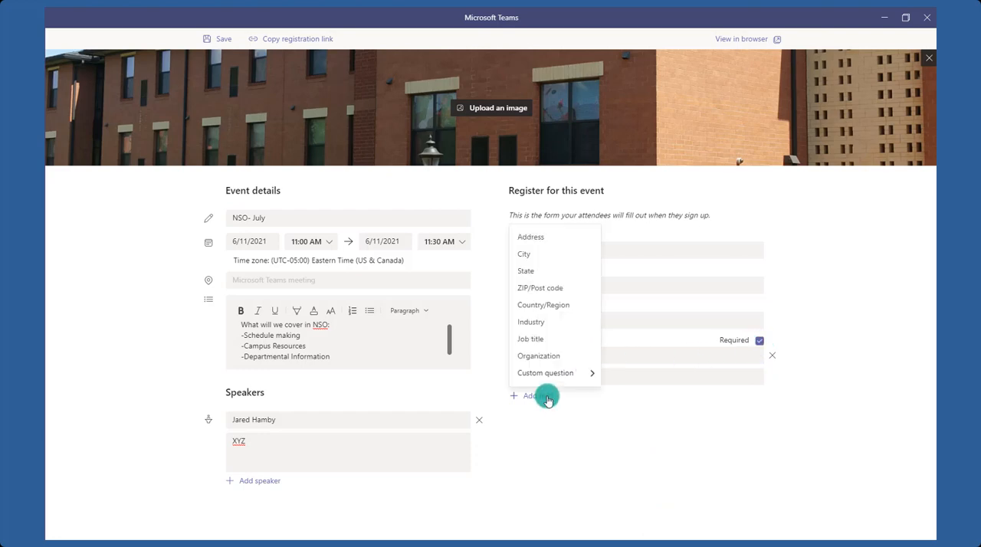
mouse_move(575, 374)
left_click(621, 396)
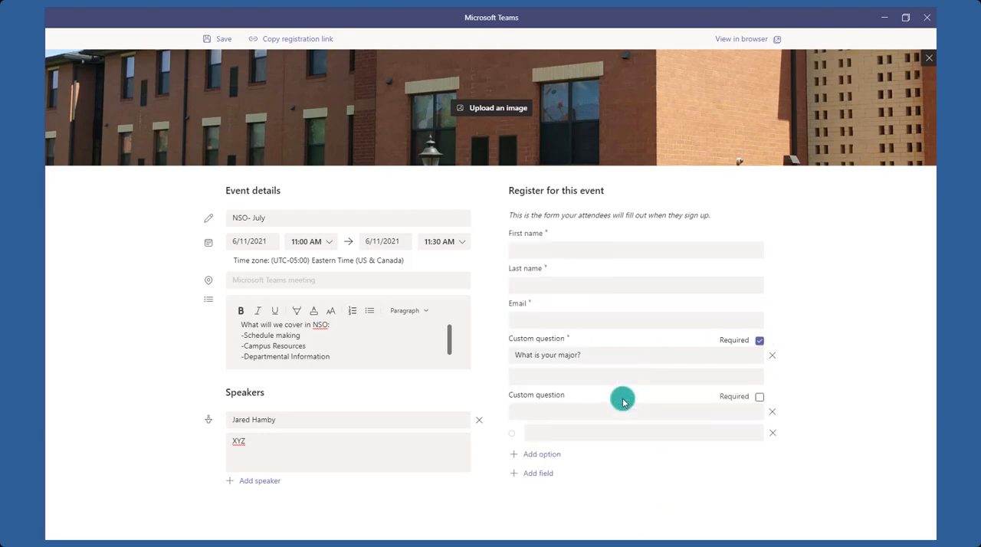
left_click(560, 409)
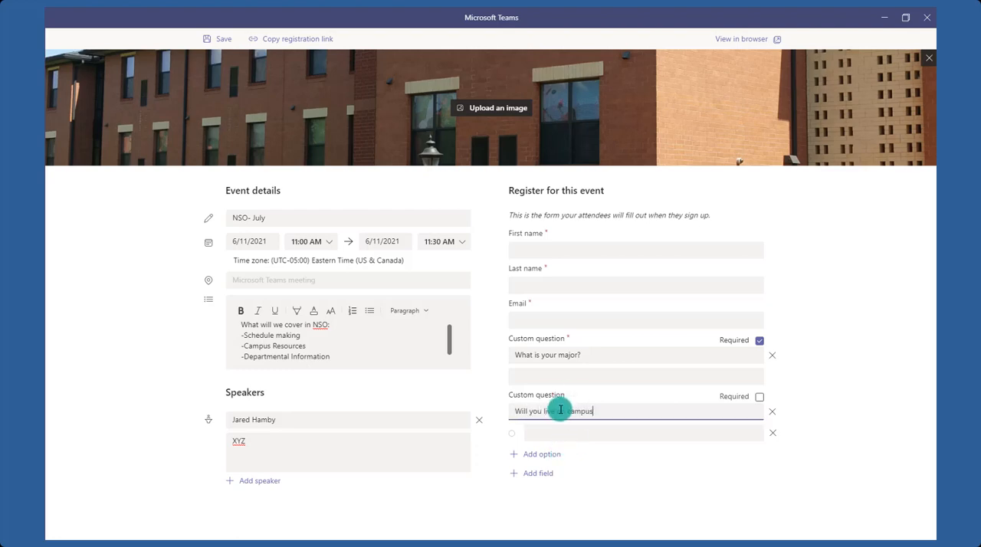
left_click(563, 432)
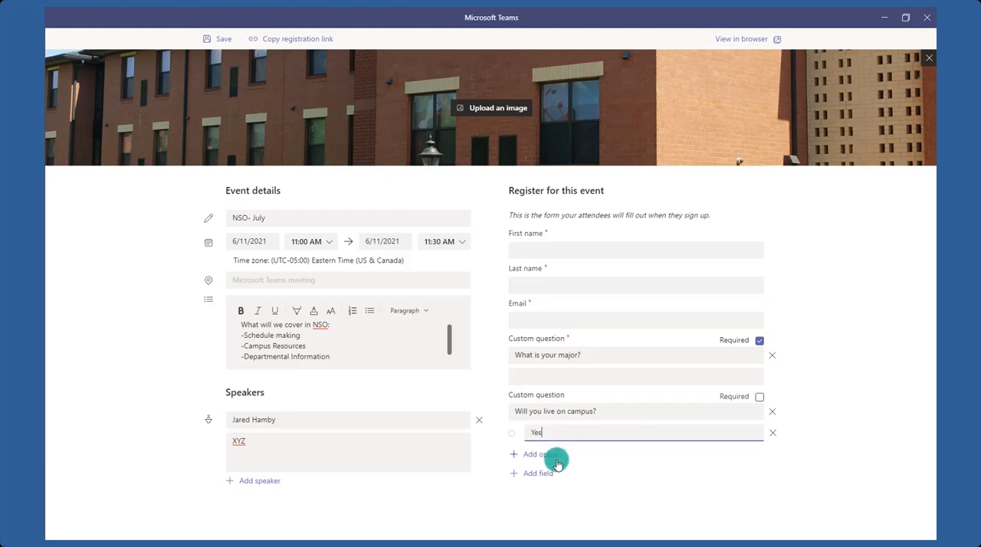
left_click(554, 455)
left_click(557, 458)
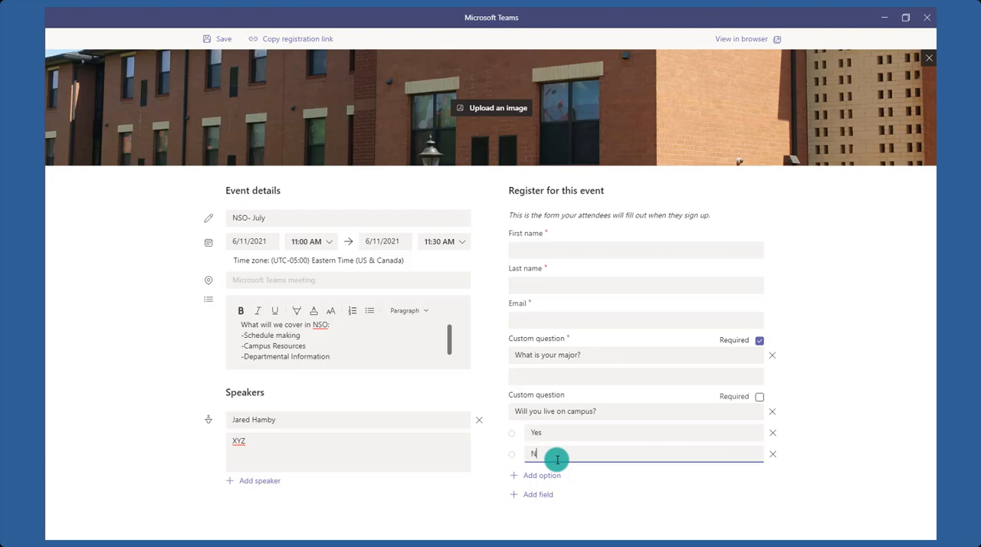
type("No")
left_click(759, 396)
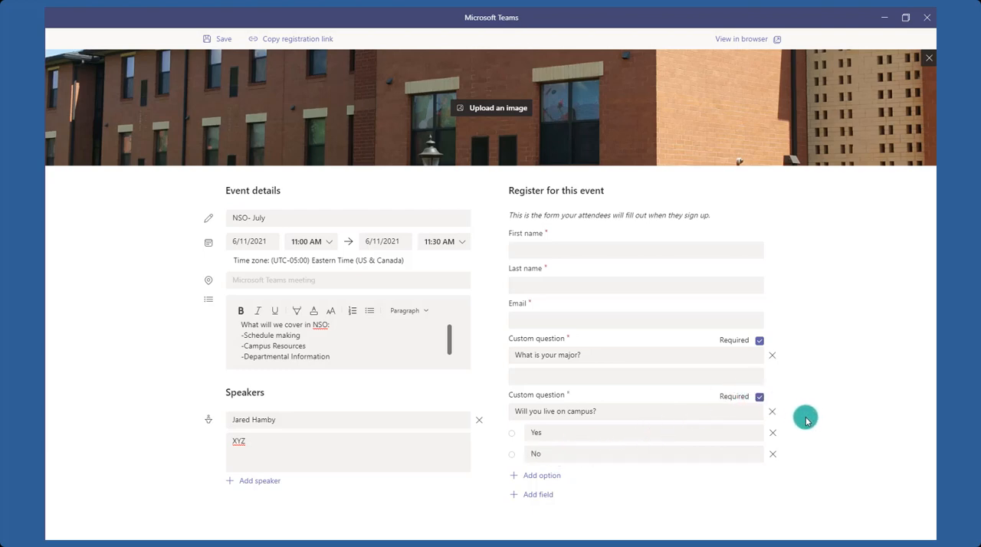
Save the registration form with the event running from 1:00 PM to 4:00 PM and copy its registration link.
left_click(206, 40)
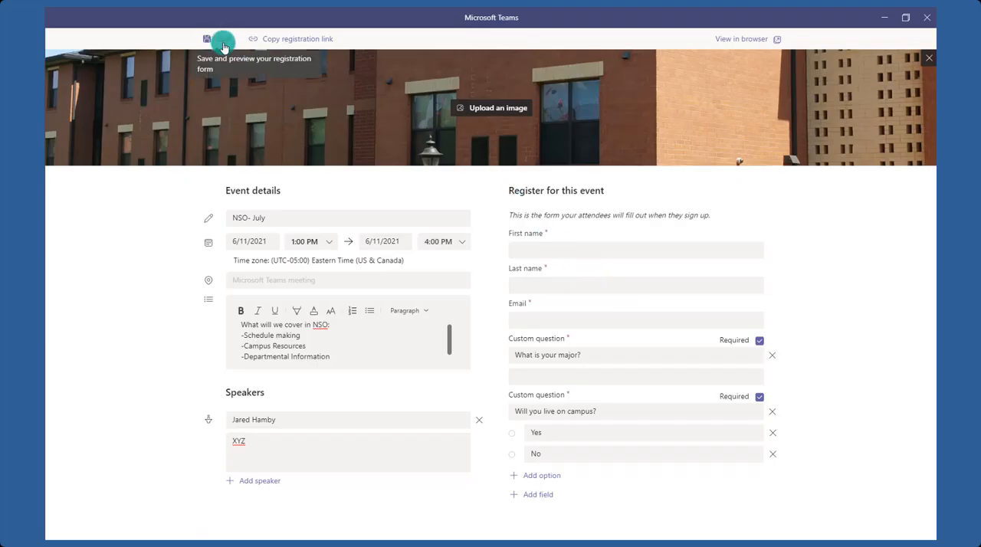
left_click(223, 42)
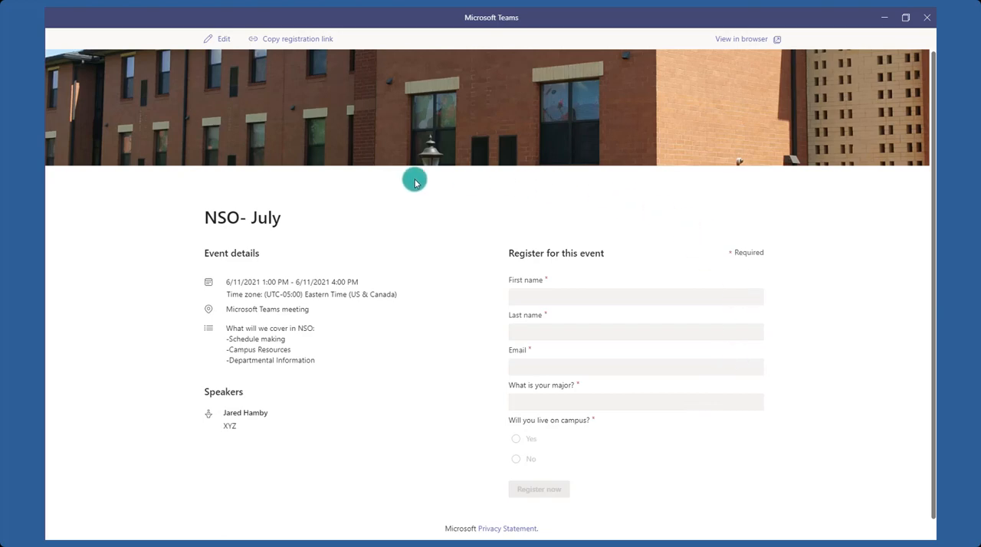
left_click(276, 42)
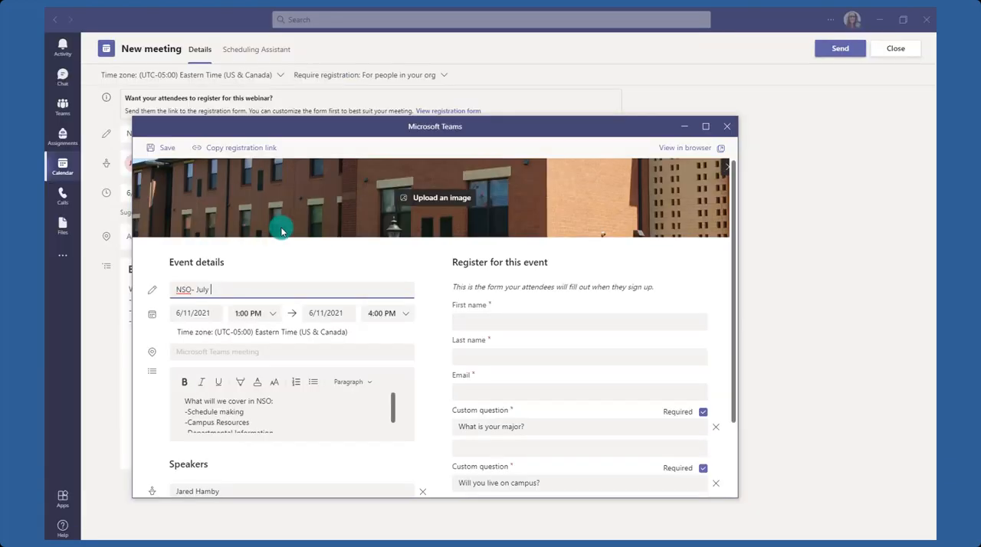
Copy the webinar's registration link, close the registration form and send the invite to the presenter.
left_click(224, 151)
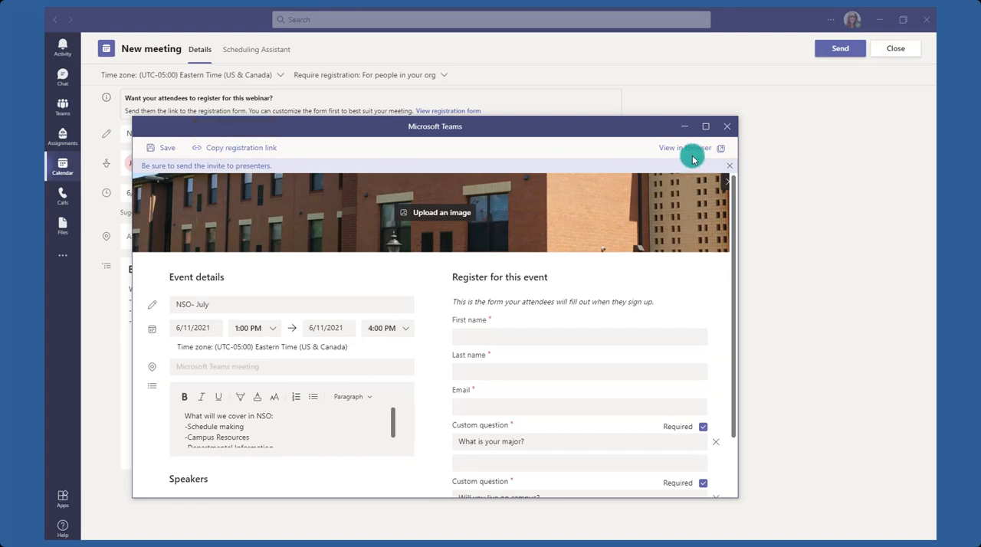
left_click(726, 127)
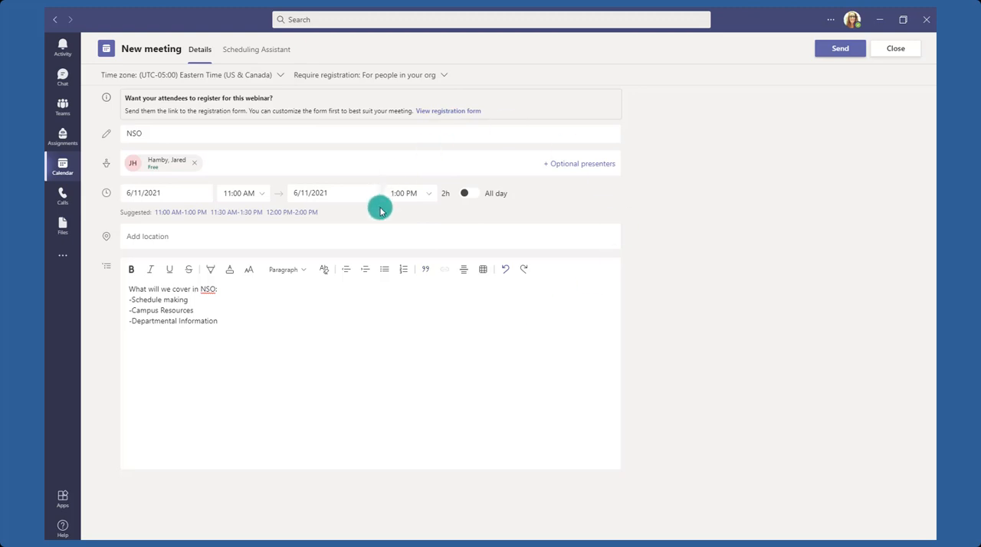
left_click(839, 56)
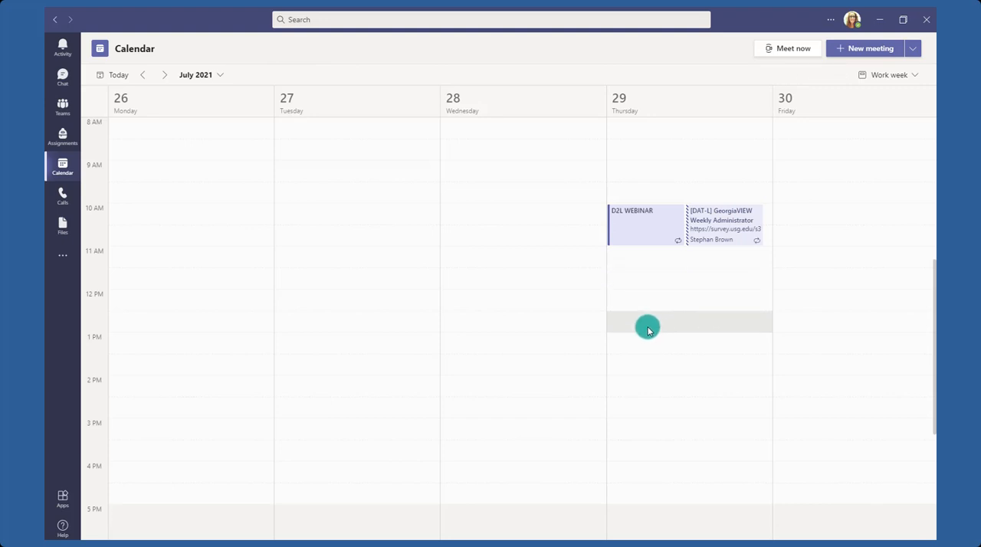
Check the New Student Orientation event on July 27, and open the NSO webinar on June 11.
scroll(646, 330, "down", 4)
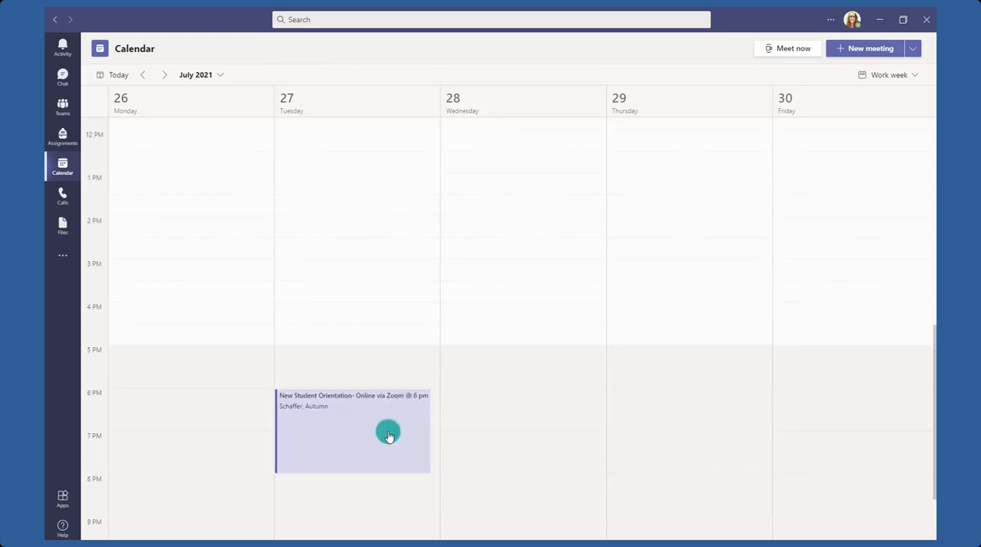
left_click(307, 435)
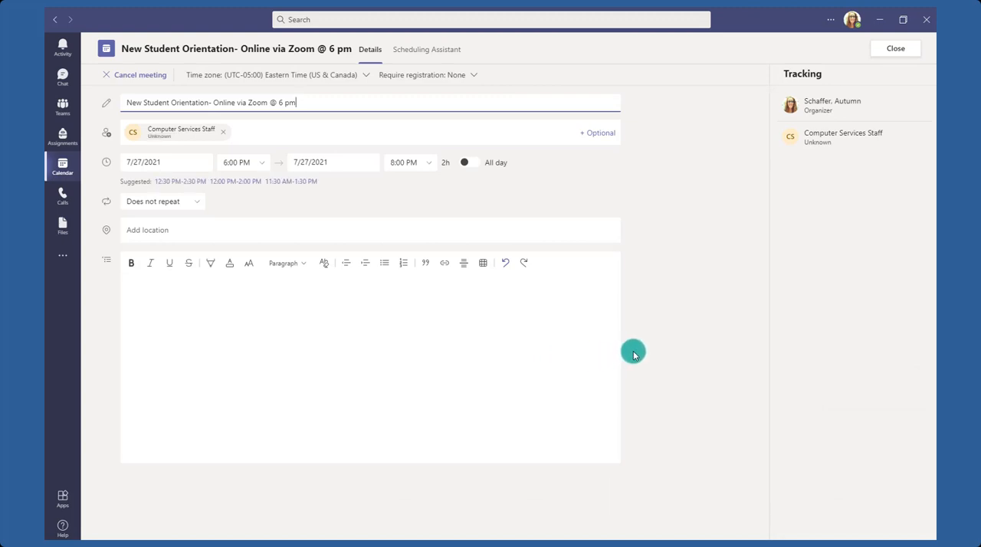
left_click(55, 20)
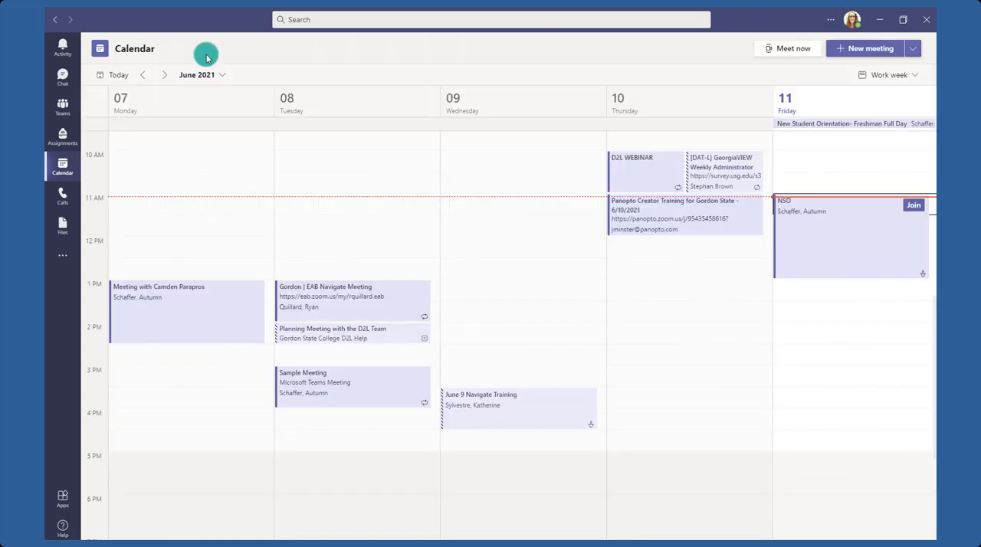
left_click(824, 250)
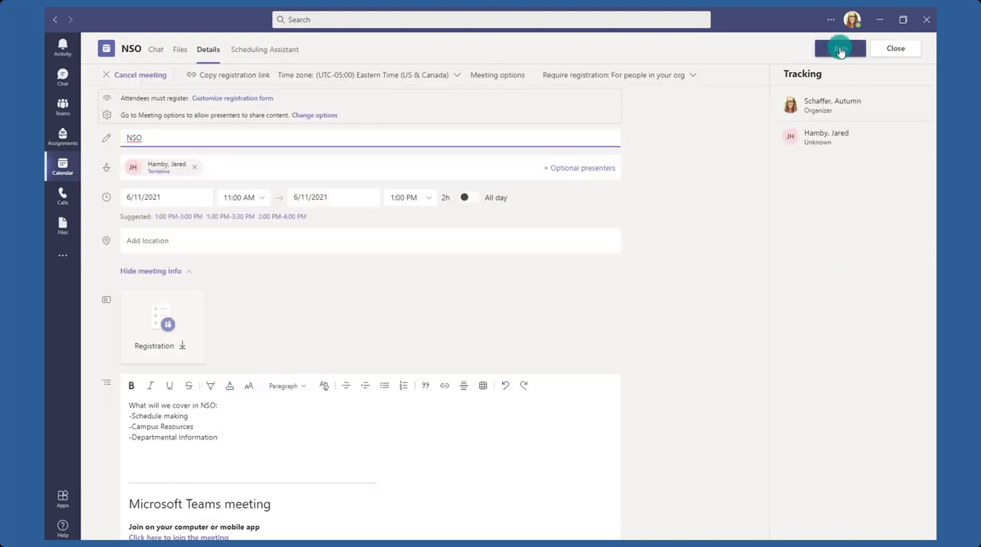
left_click(843, 50)
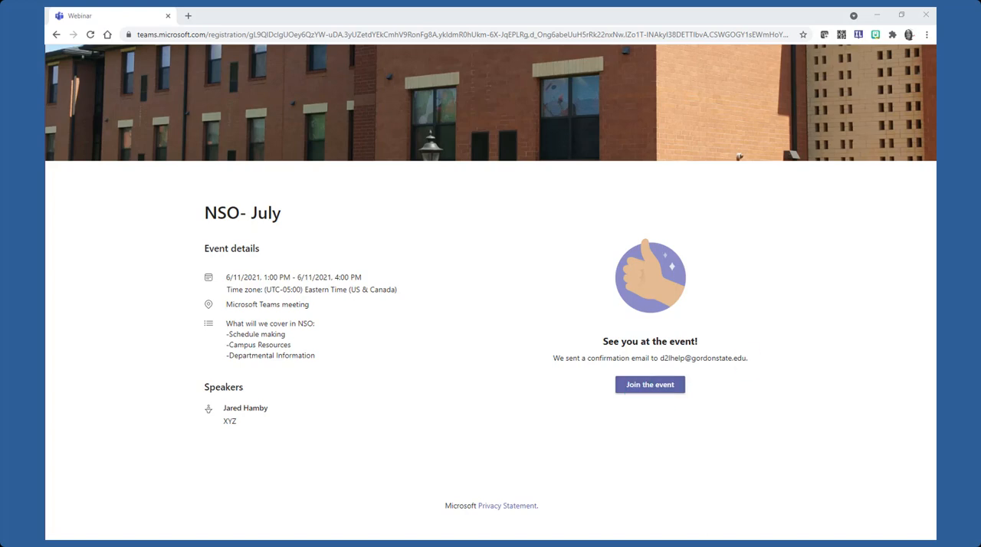
Review the event date and time in the registration confirmation email for NSO- July.
left_click_drag(935, 84, 422, 32)
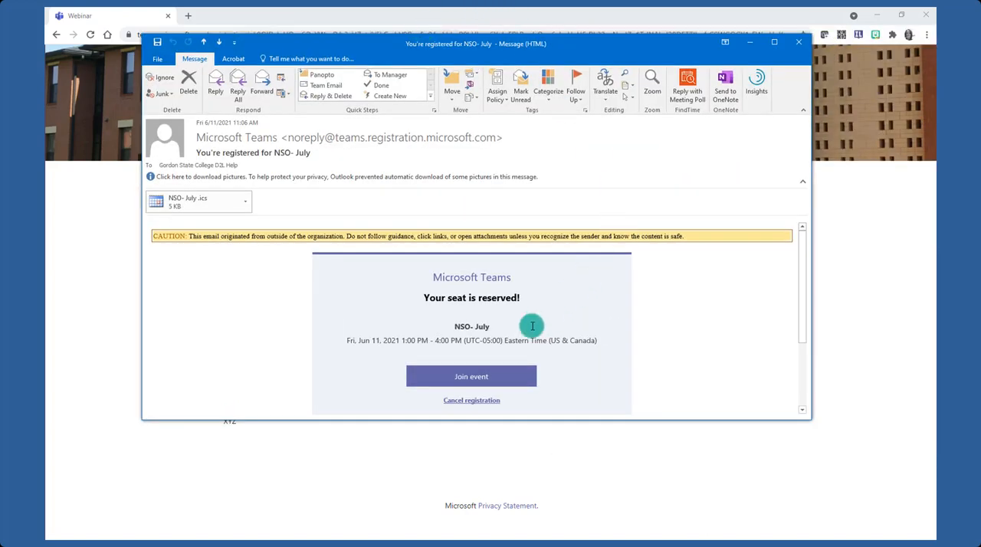
scroll(661, 286, "down", 1)
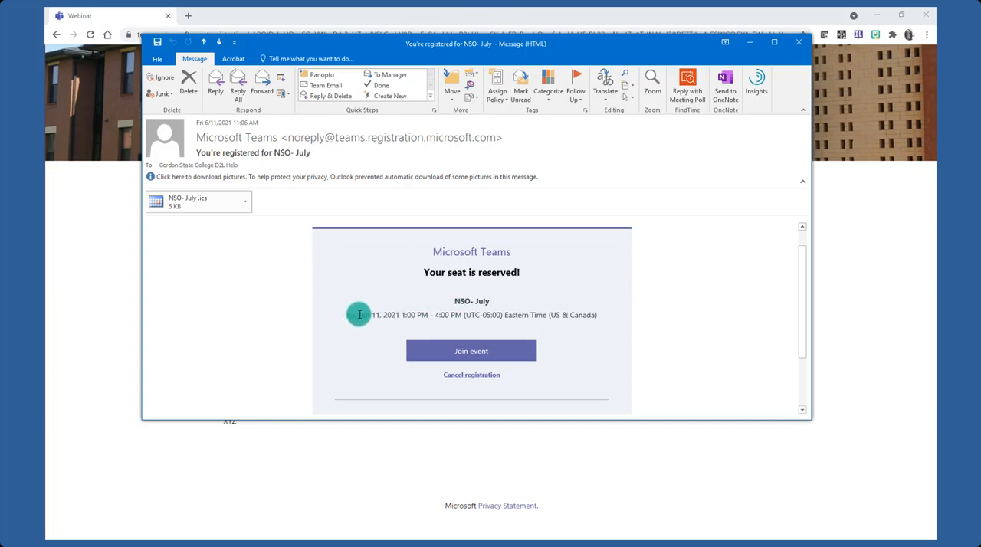
left_click_drag(348, 314, 603, 312)
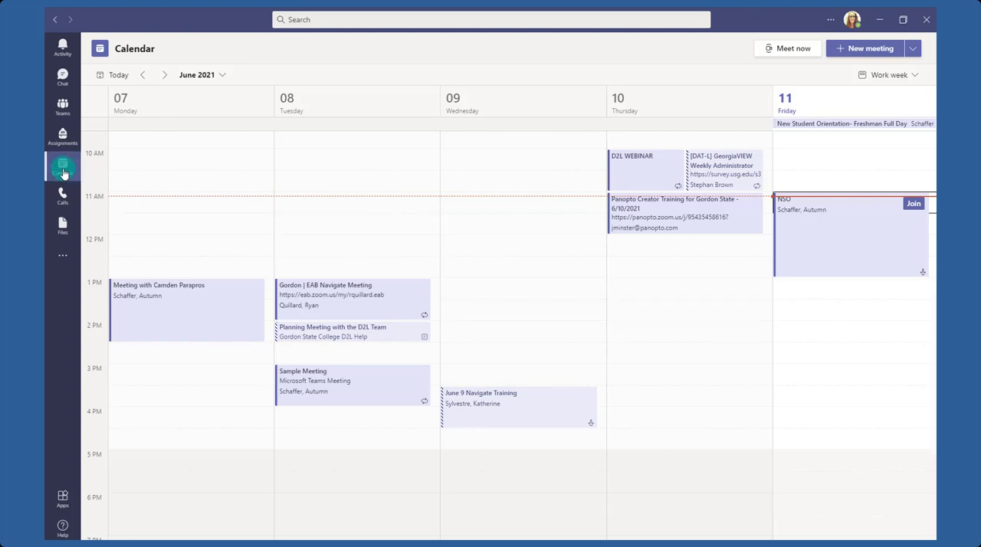
Download the NSO webinar's registration report and open meetingRegistrationReport(NSO ).csv to review the registrant details.
double_click(856, 234)
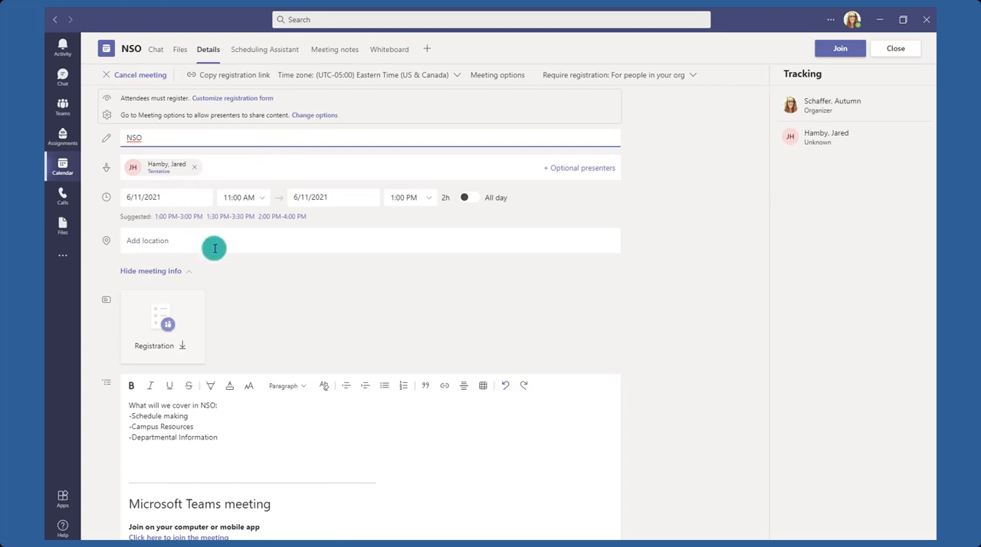
scroll(225, 272, "down", 1)
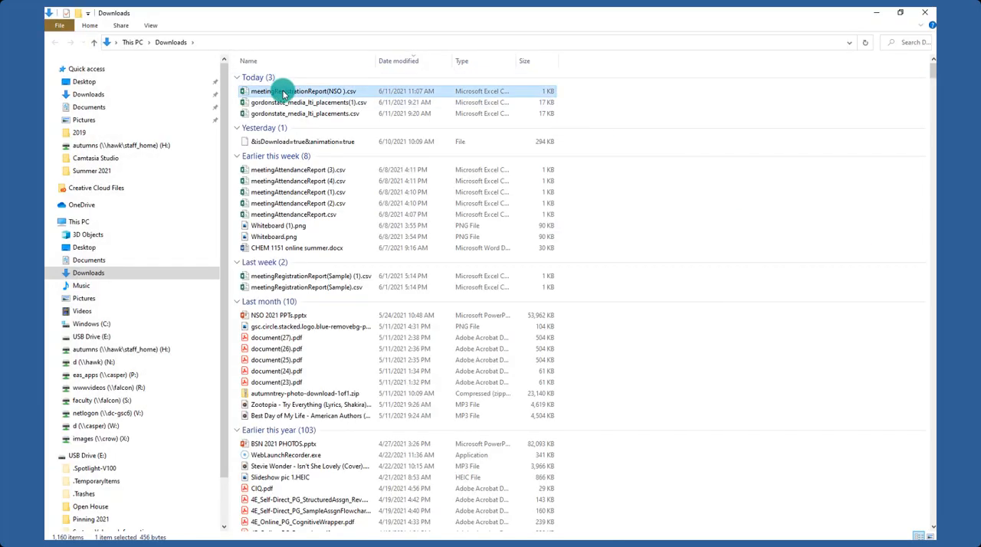
double_click(284, 94)
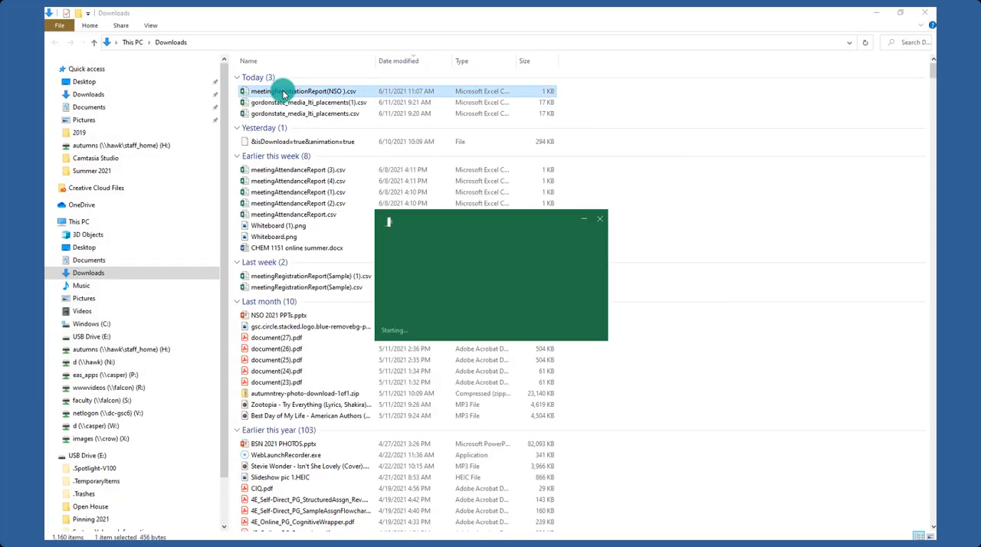
left_click_drag(252, 143, 389, 142)
left_click_drag(457, 141, 552, 142)
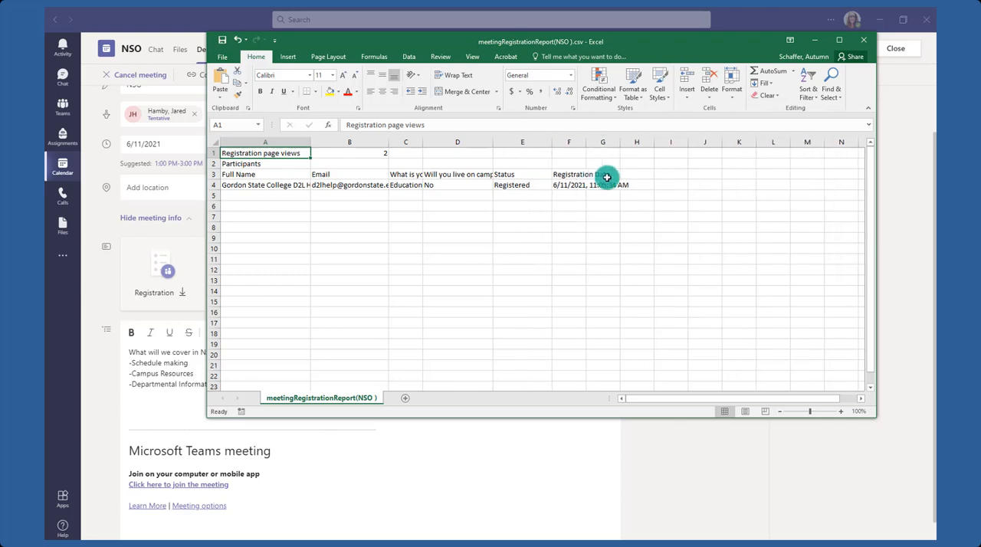
left_click_drag(573, 174, 575, 207)
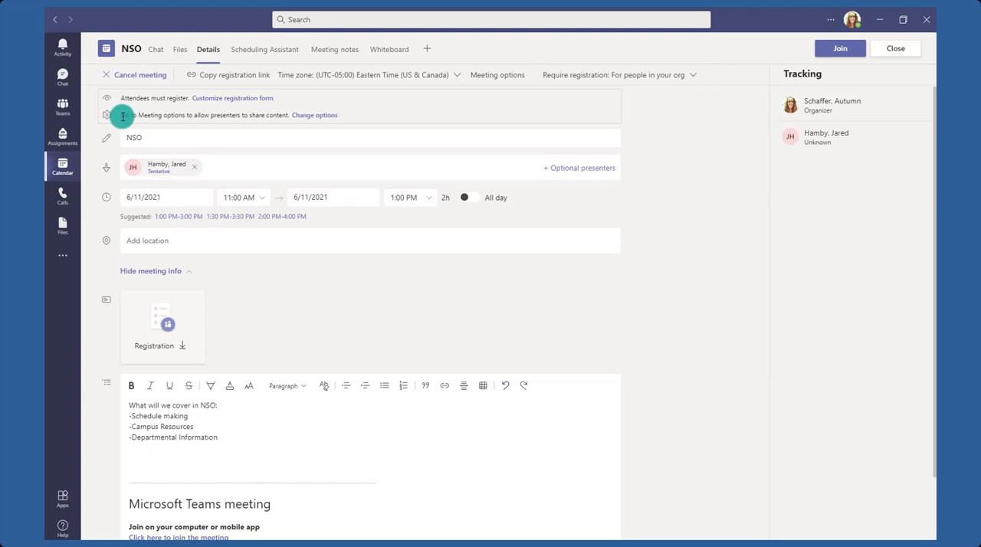
Open the NSO webinar's meeting options and review the choices for who can bypass the lobby.
left_click_drag(121, 117, 312, 121)
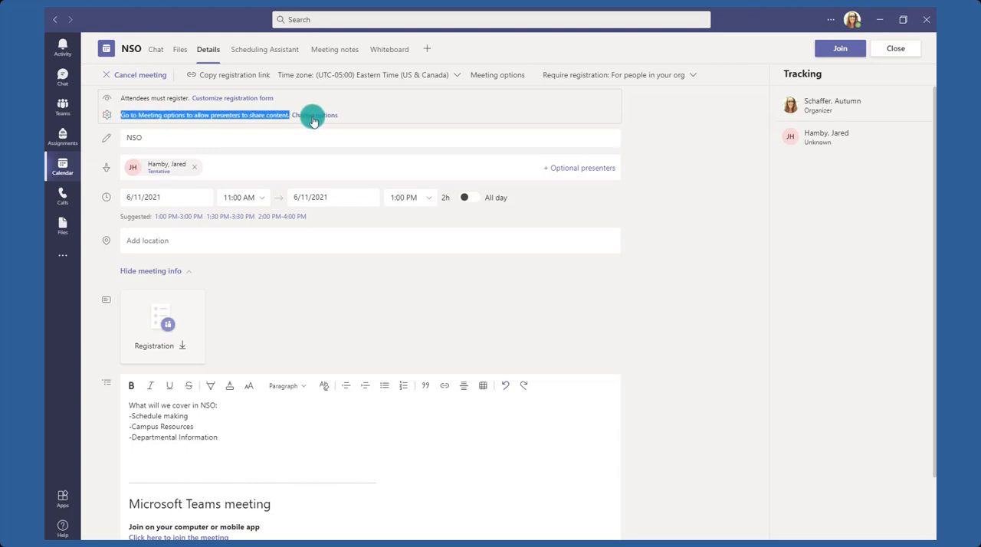
left_click(481, 76)
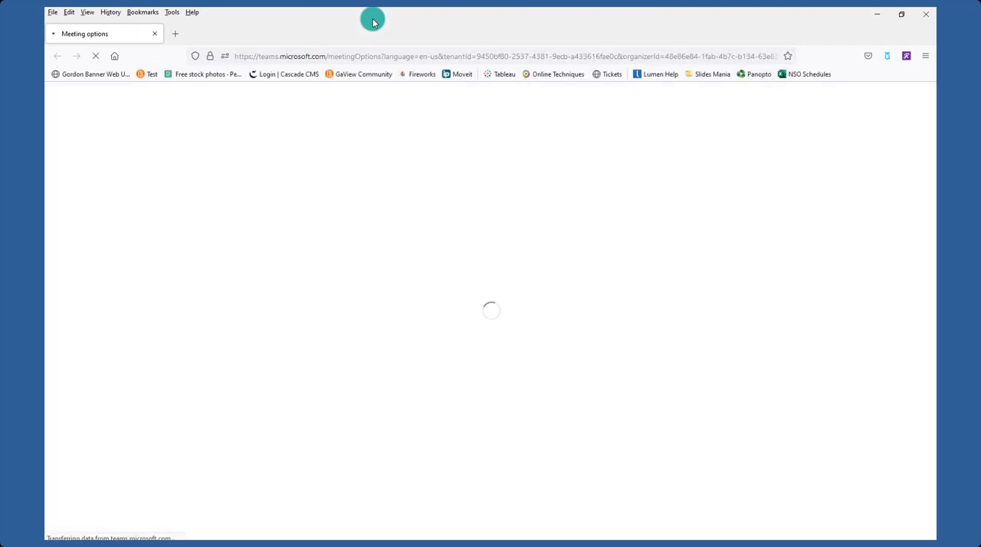
left_click_drag(372, 22, 446, 9)
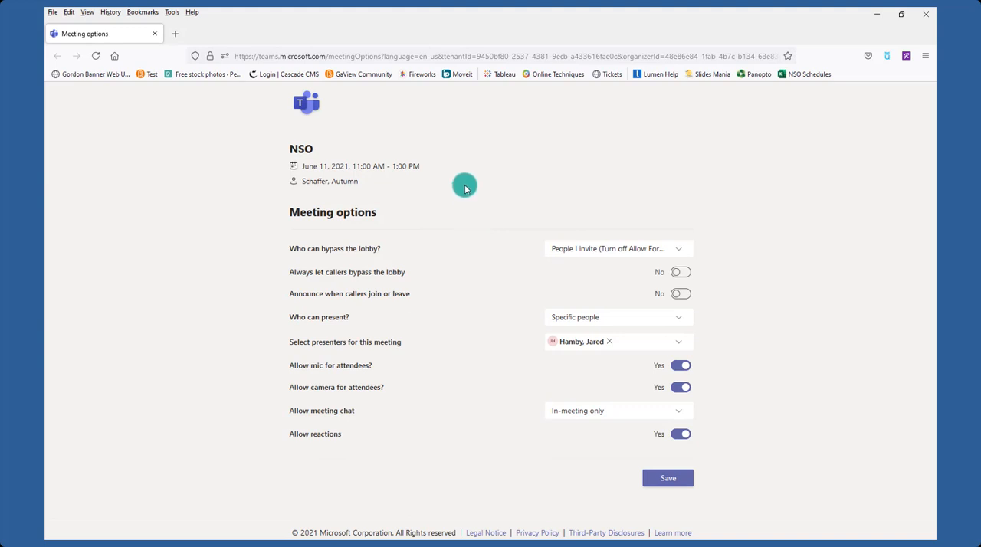
left_click_drag(358, 255, 381, 254)
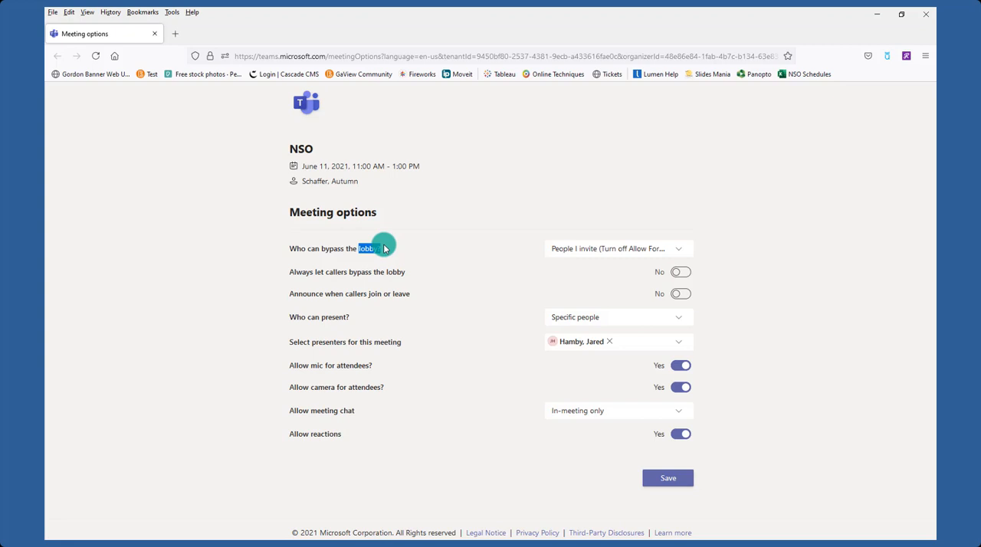
left_click(562, 257)
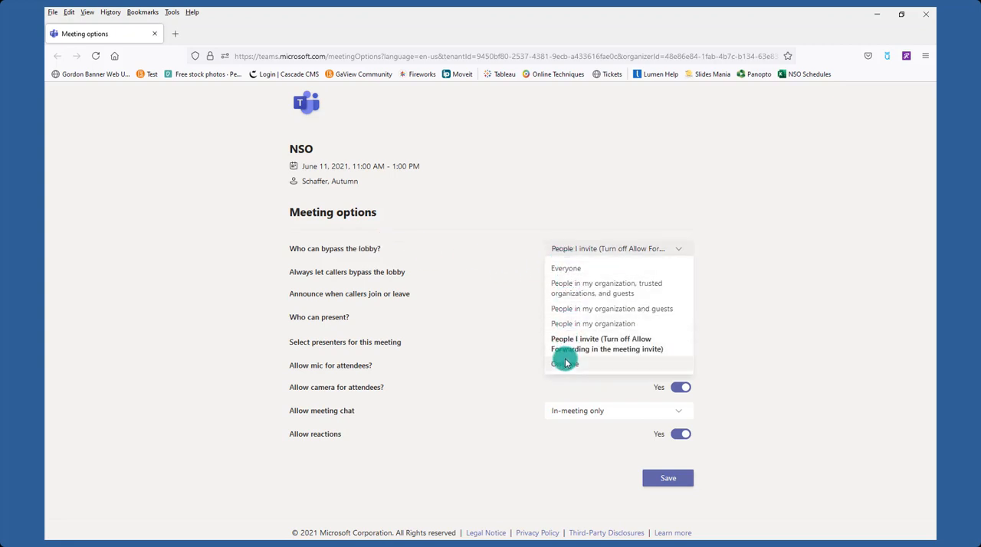
left_click(539, 226)
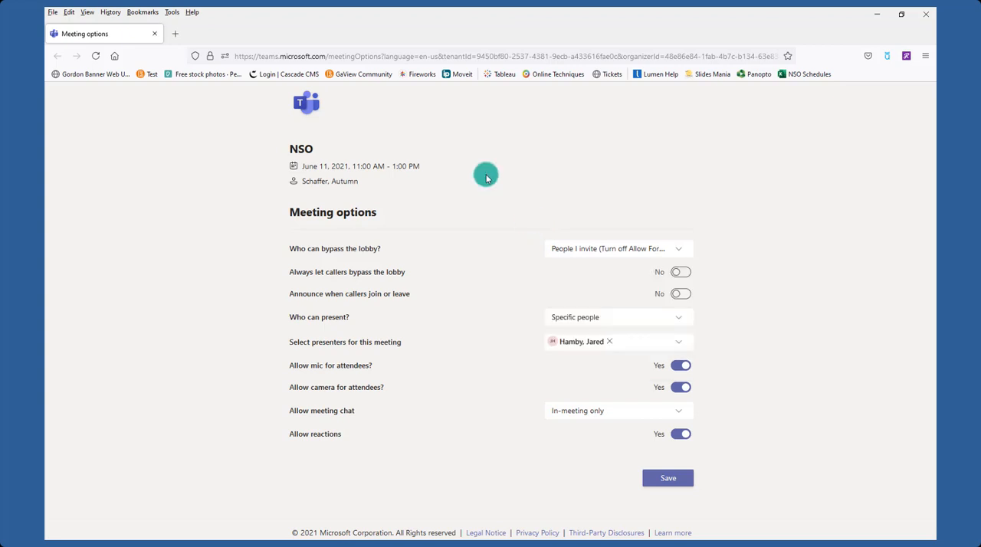
Always let callers bypass the lobby, keep Specific people as presenters and In-meeting only chat, and save the meeting options.
left_click(682, 273)
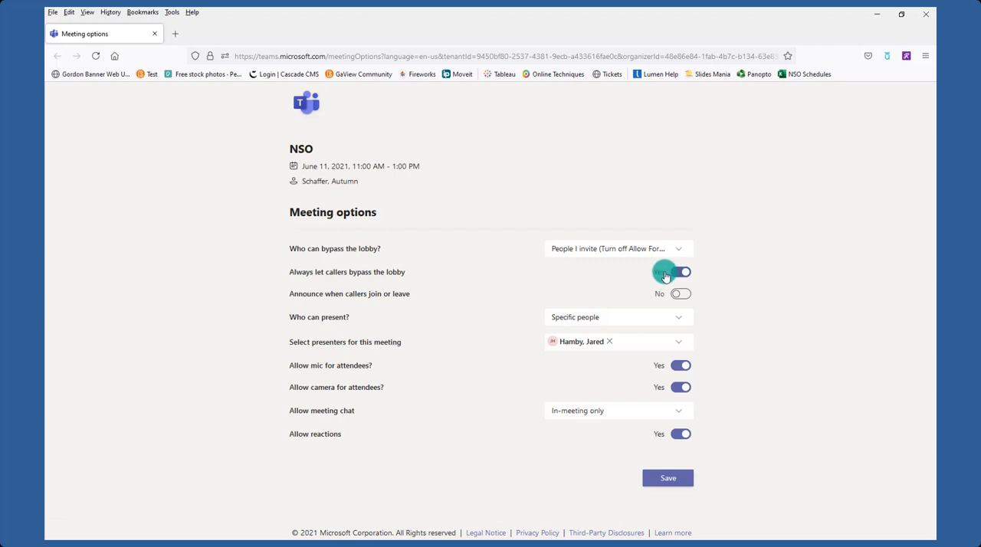
left_click(567, 322)
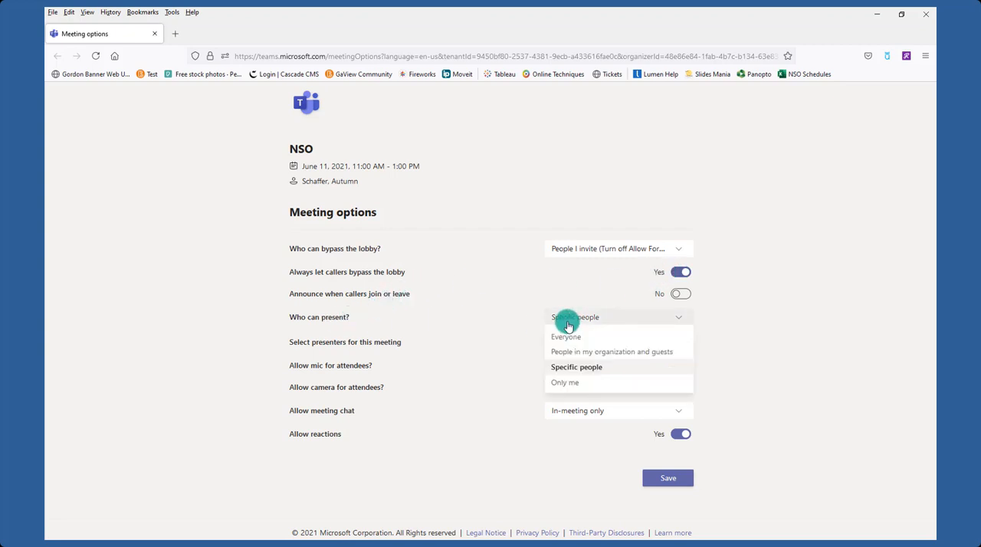
left_click(519, 299)
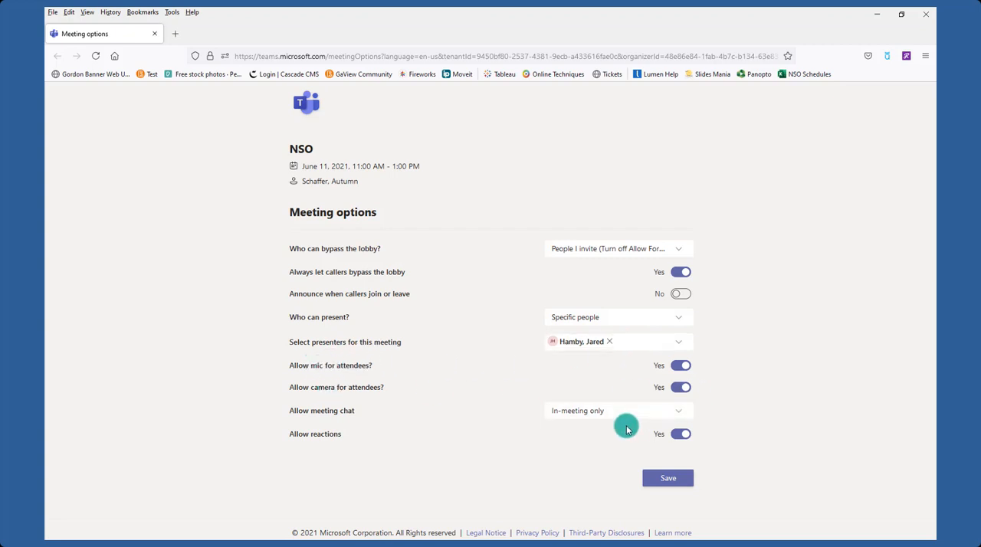
left_click(604, 414)
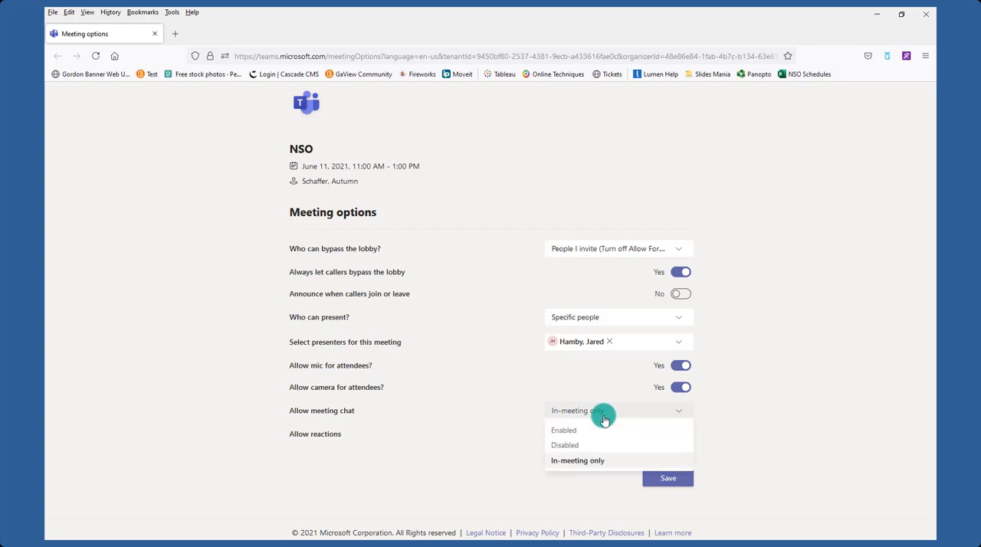
left_click(604, 413)
left_click(669, 483)
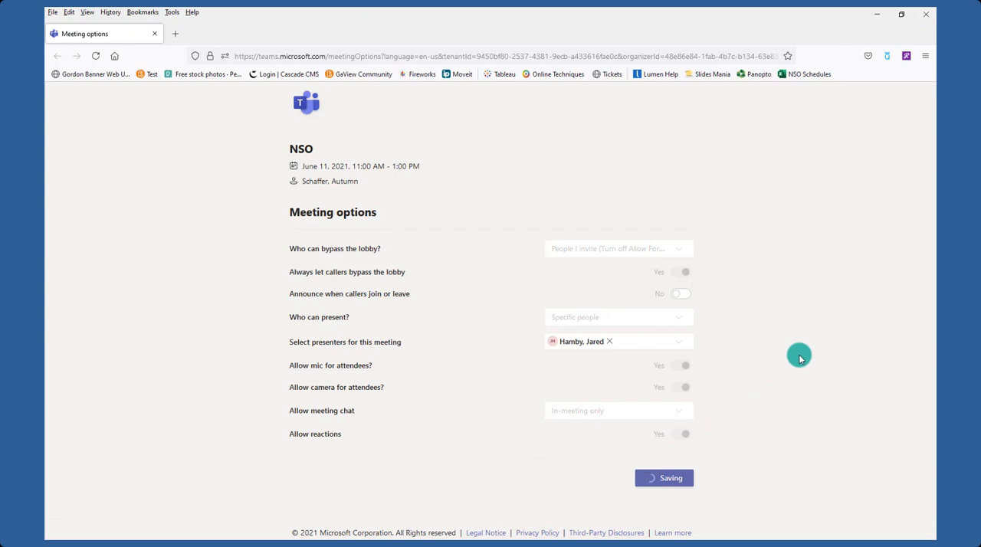
left_click(873, 19)
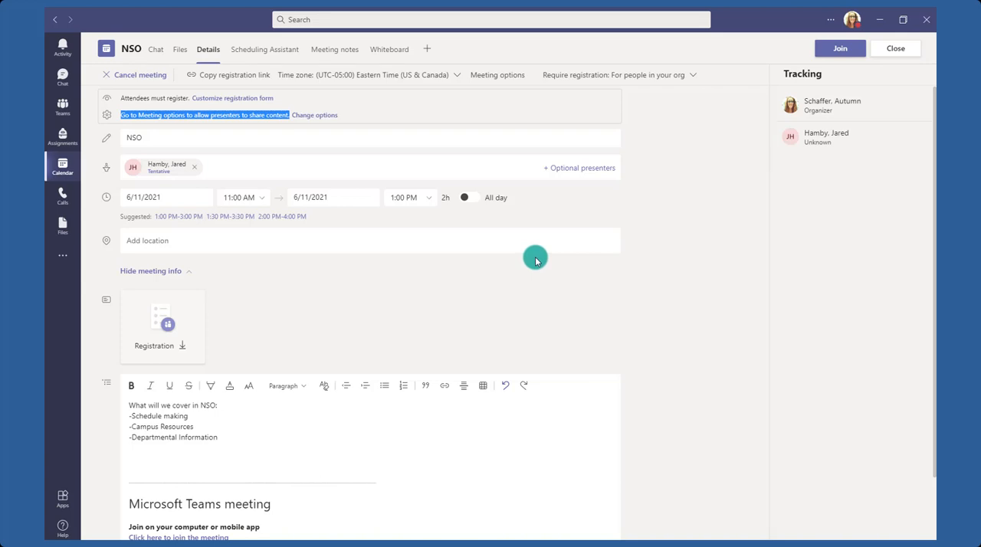
Reopen the NSO webinar from the June 11 calendar entry and review its details.
left_click(63, 168)
left_click(831, 225)
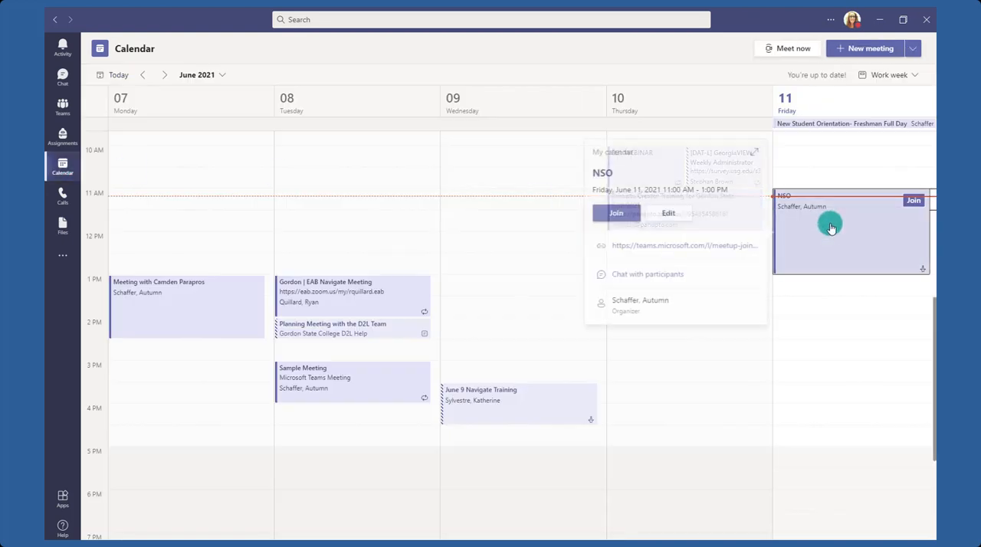
left_click(831, 225)
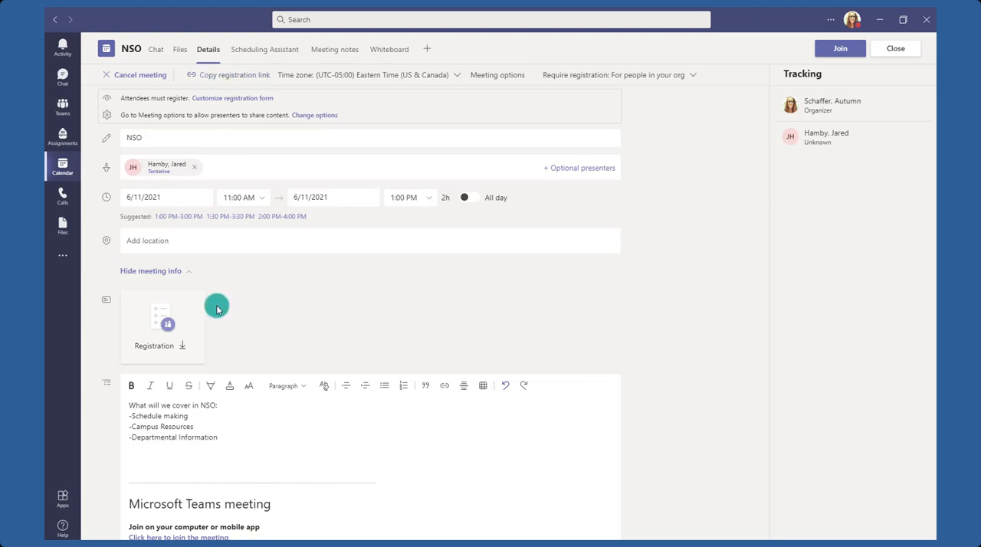
scroll(212, 304, "down", 1)
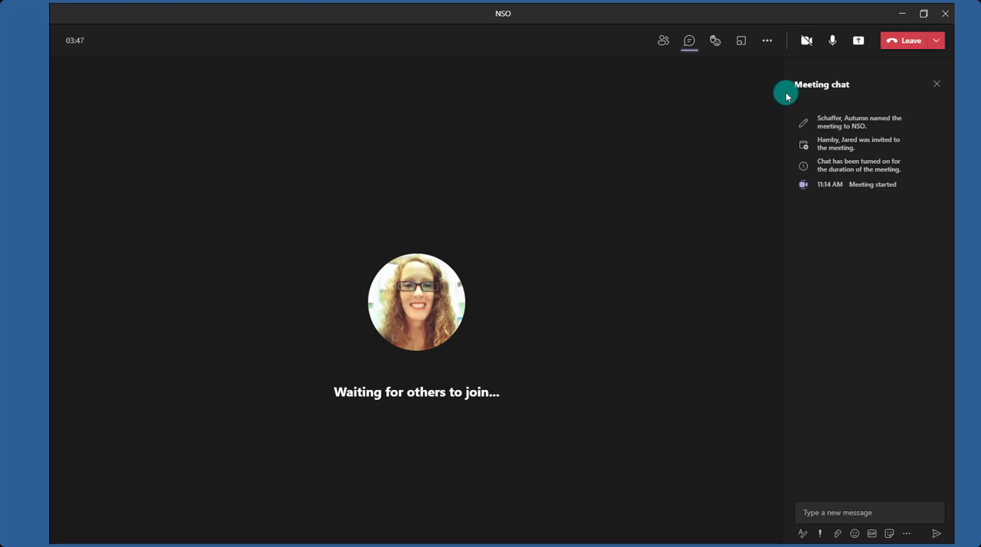
Turn on the camera and apply the Blur background effect to the video.
mouse_move(807, 48)
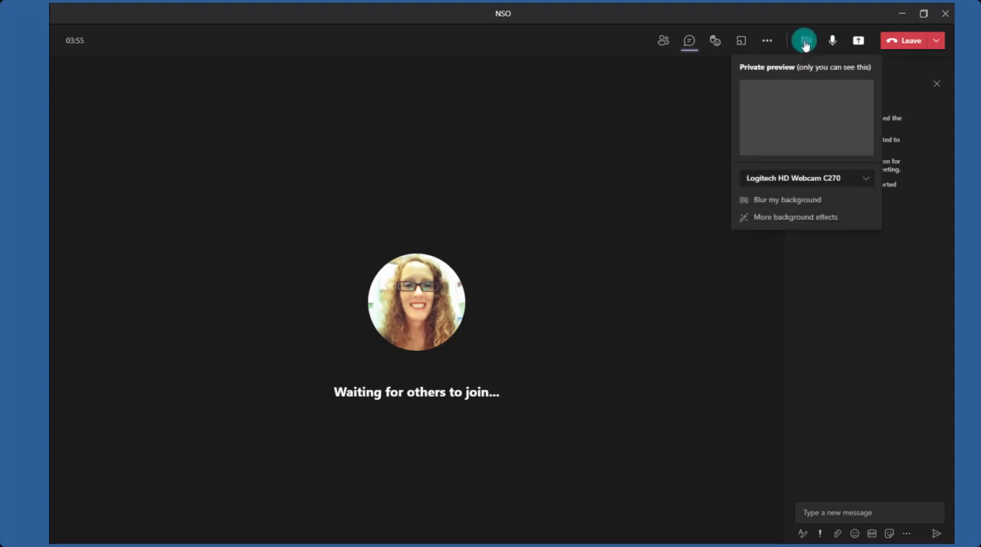
left_click(805, 45)
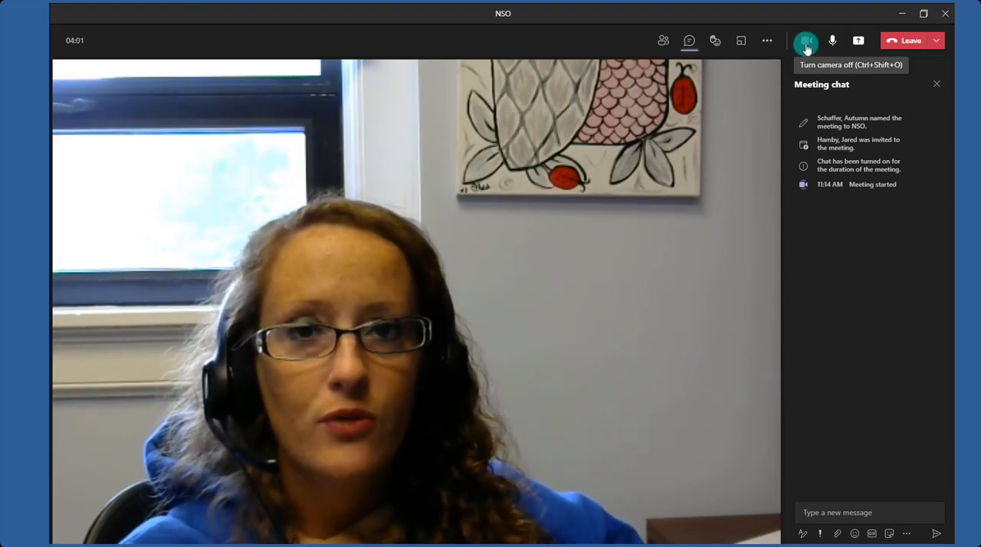
left_click(772, 45)
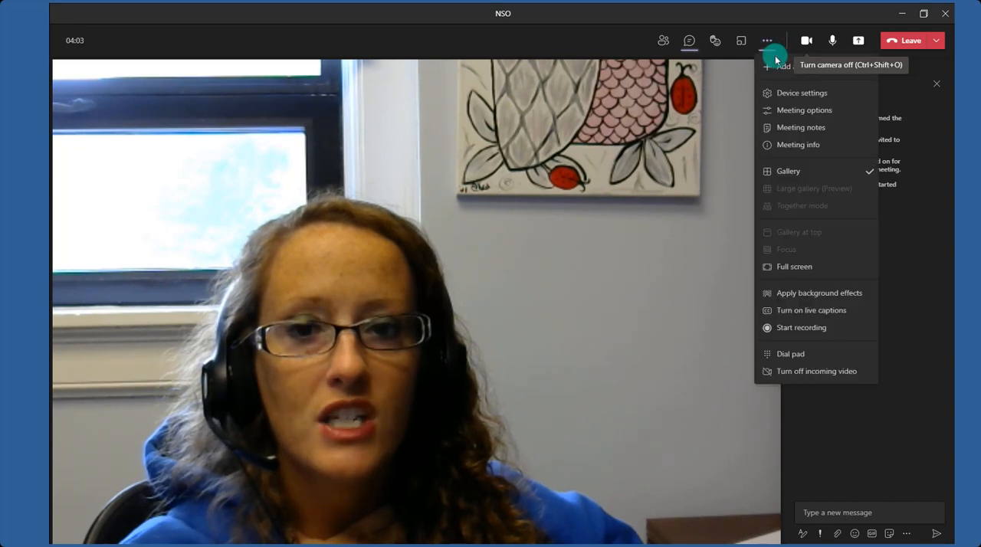
left_click(815, 298)
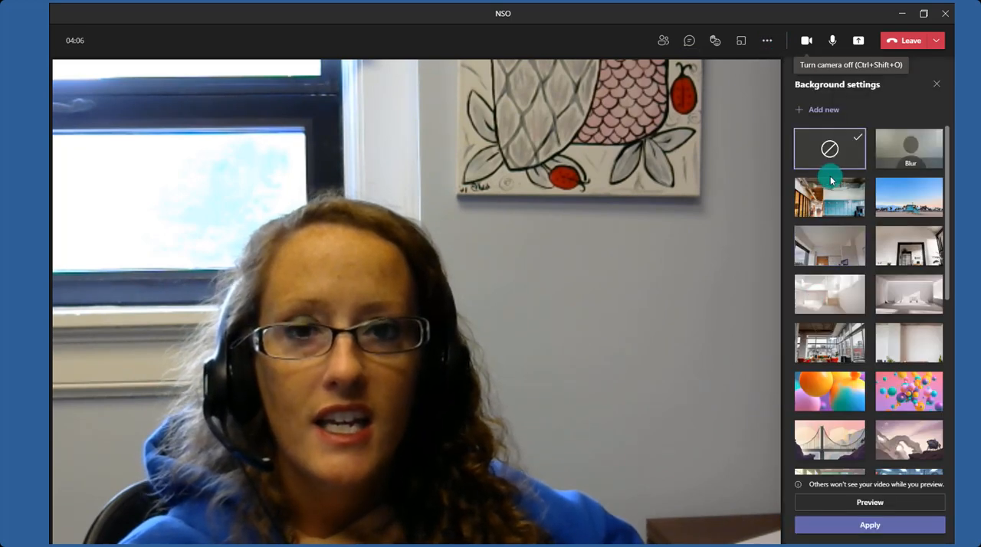
left_click(909, 153)
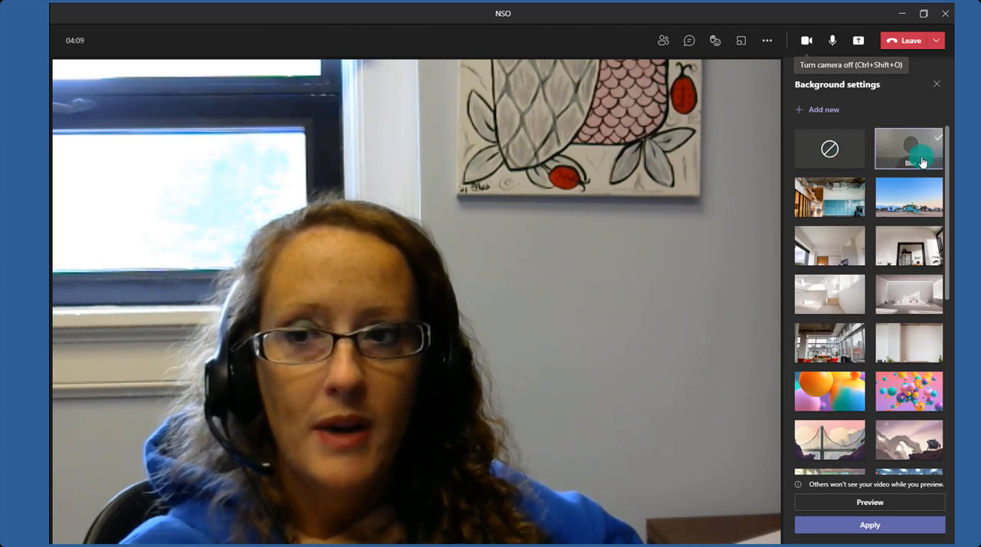
left_click(839, 199)
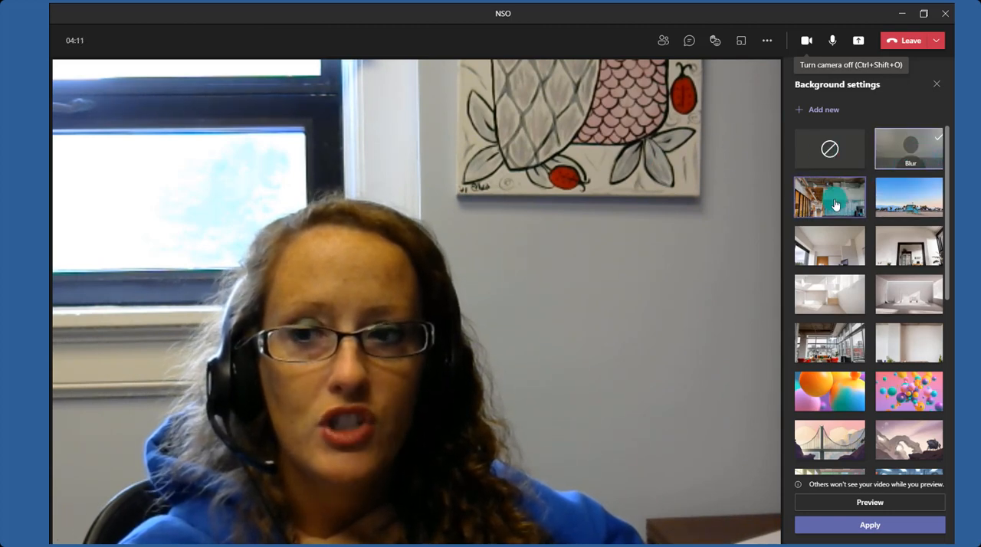
left_click(914, 207)
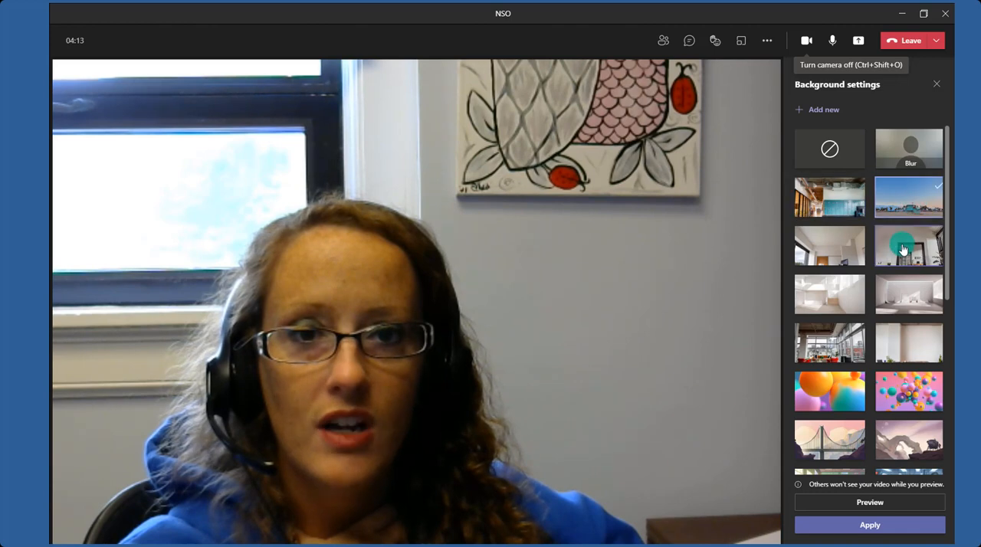
left_click(898, 151)
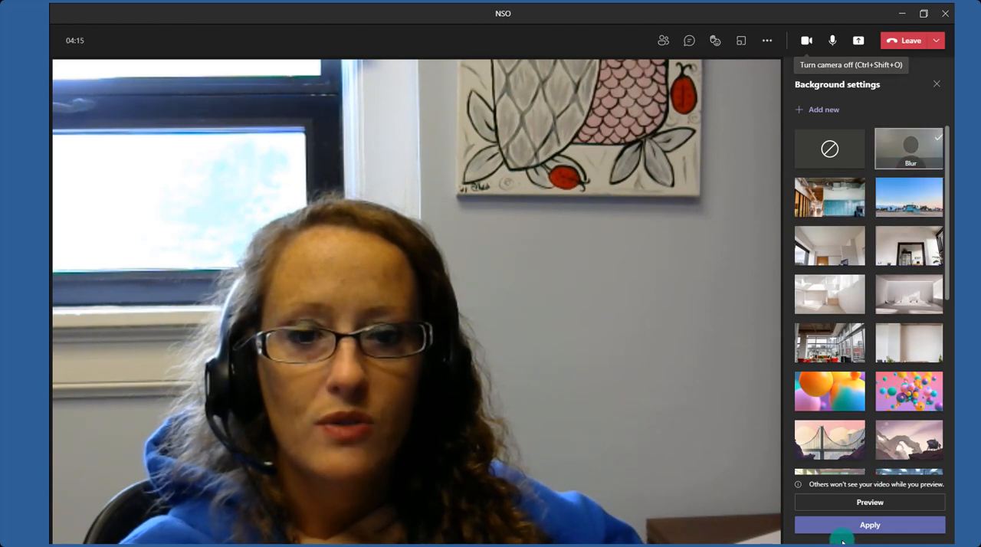
left_click(841, 529)
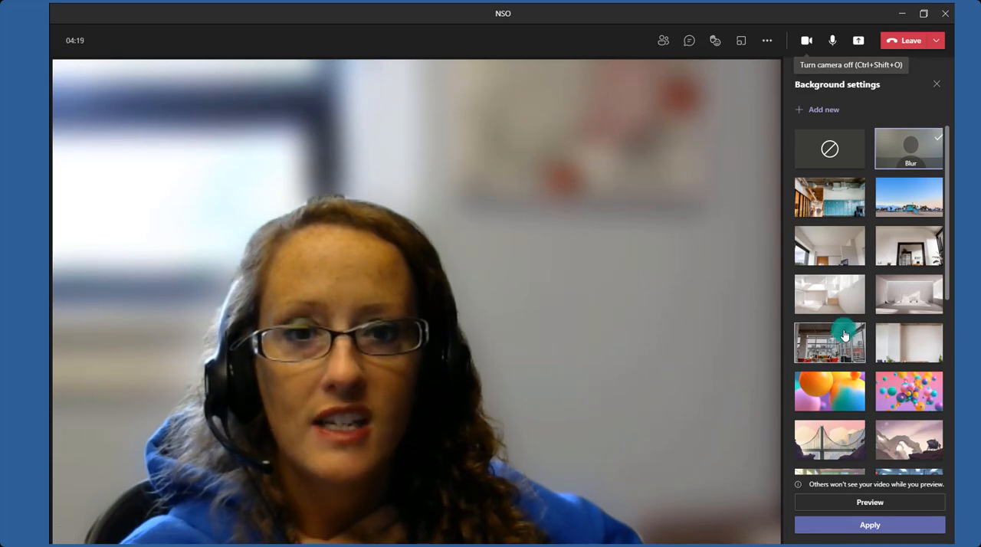
Apply the orange balloons background to the video, followed by the pink background with colourful balls.
left_click(827, 391)
left_click(869, 528)
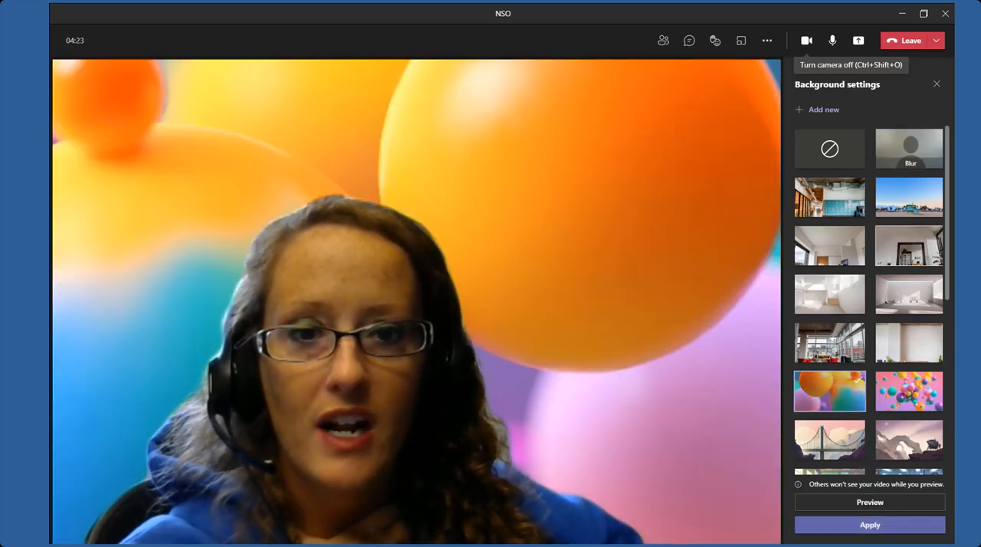
left_click(909, 391)
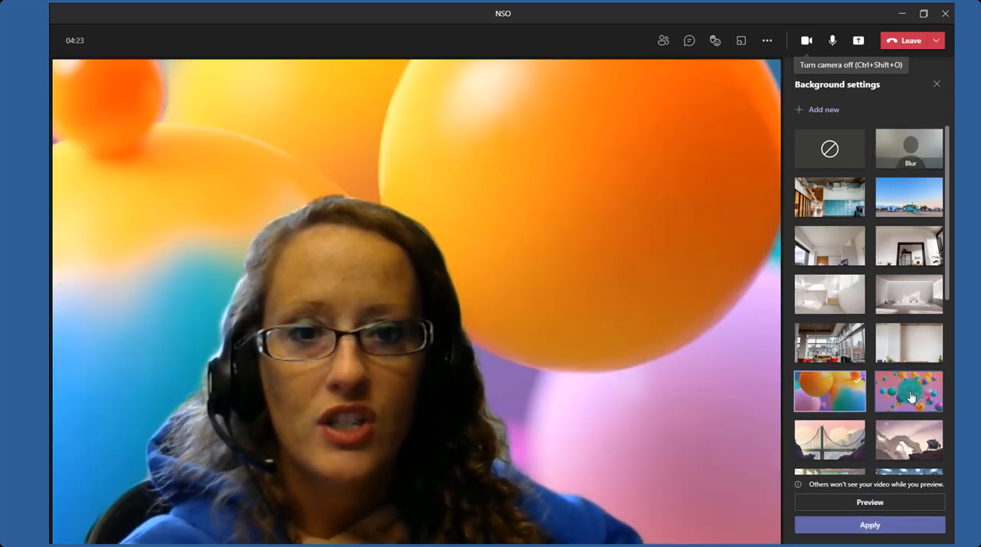
left_click(875, 524)
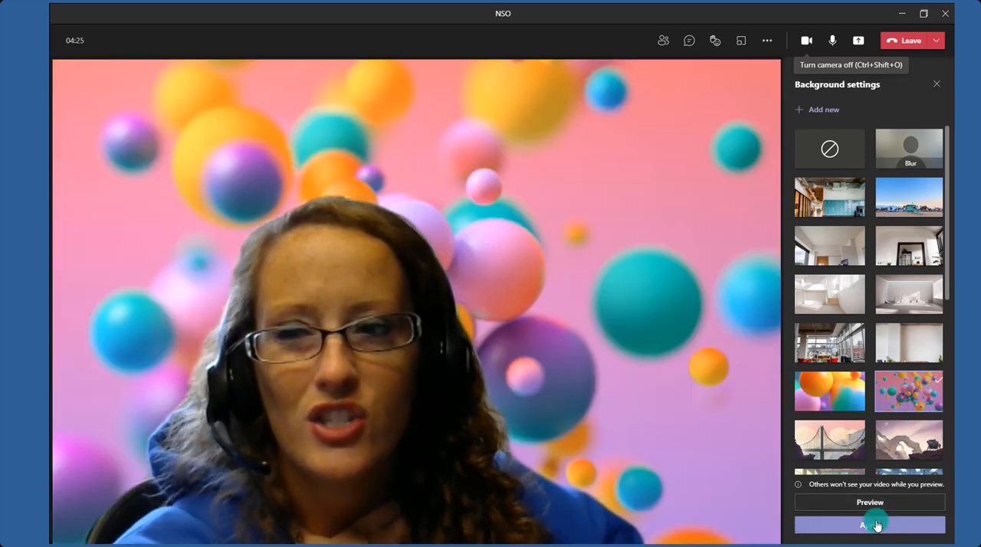
Apply the office background with blue lockers to the video and turn the camera off.
left_click(857, 187)
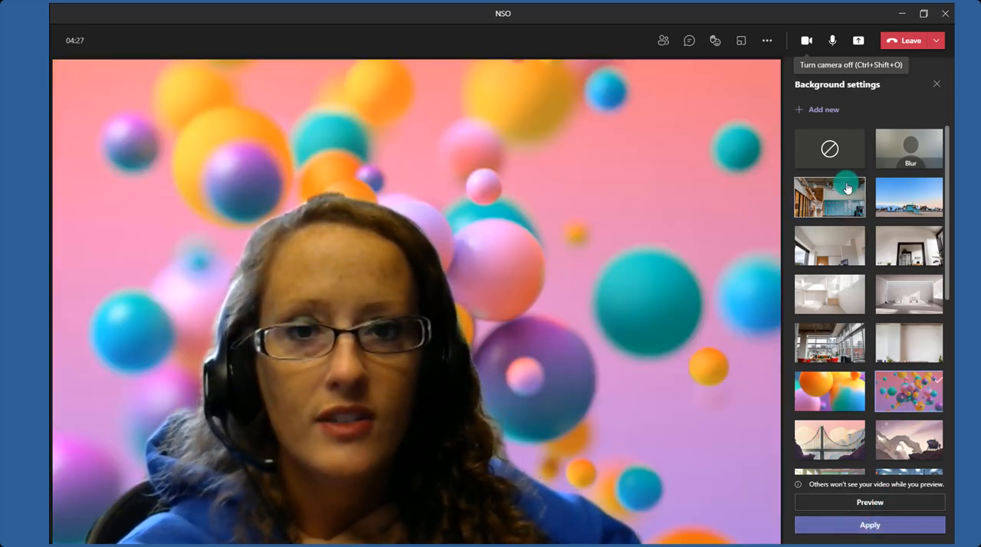
left_click(863, 526)
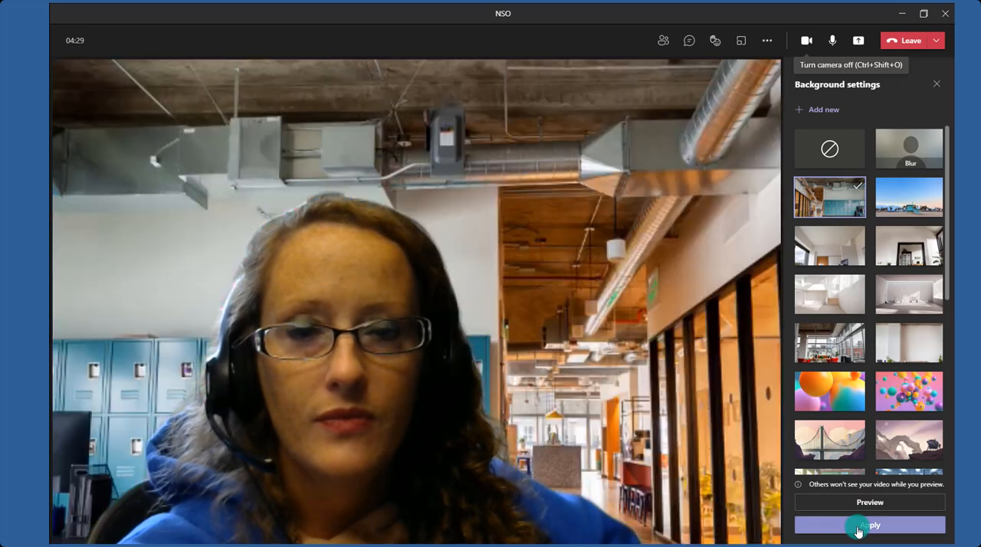
left_click(808, 40)
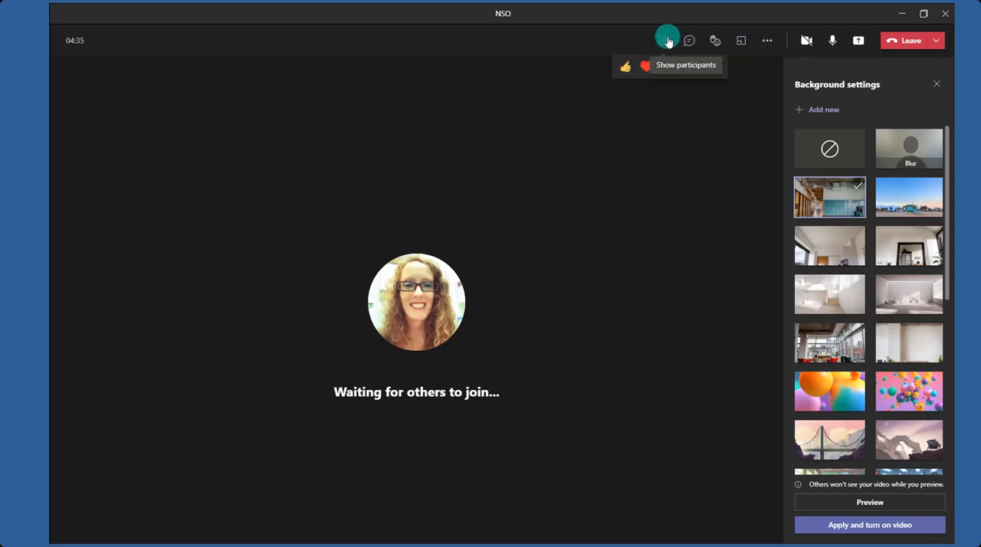
Show the meeting participants and review the options for sharing the invite, without sending one.
left_click(665, 41)
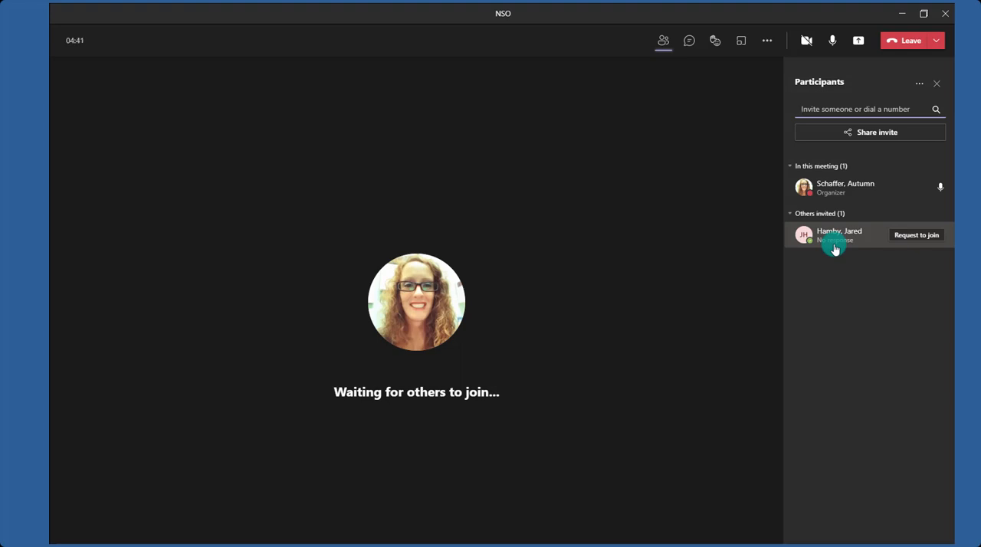
left_click(817, 105)
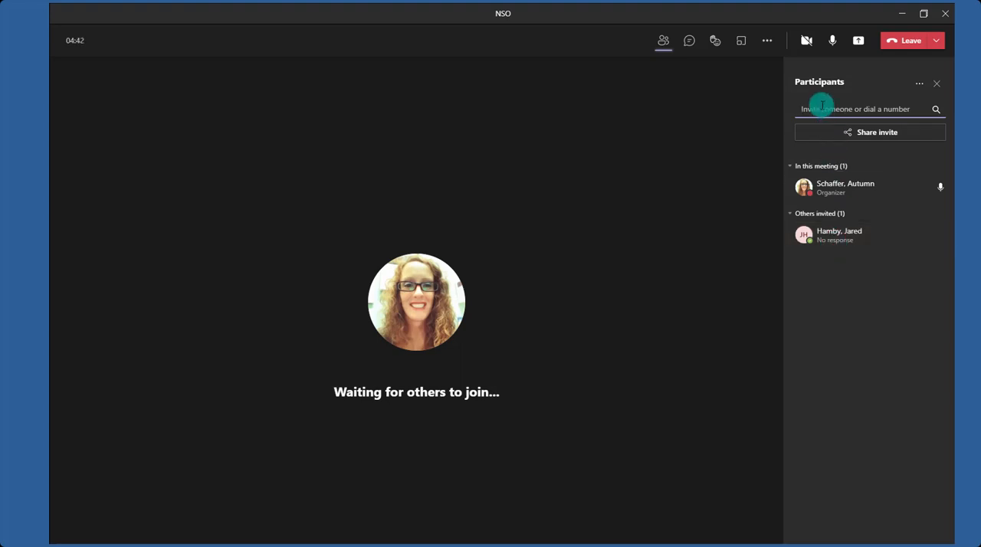
left_click(863, 139)
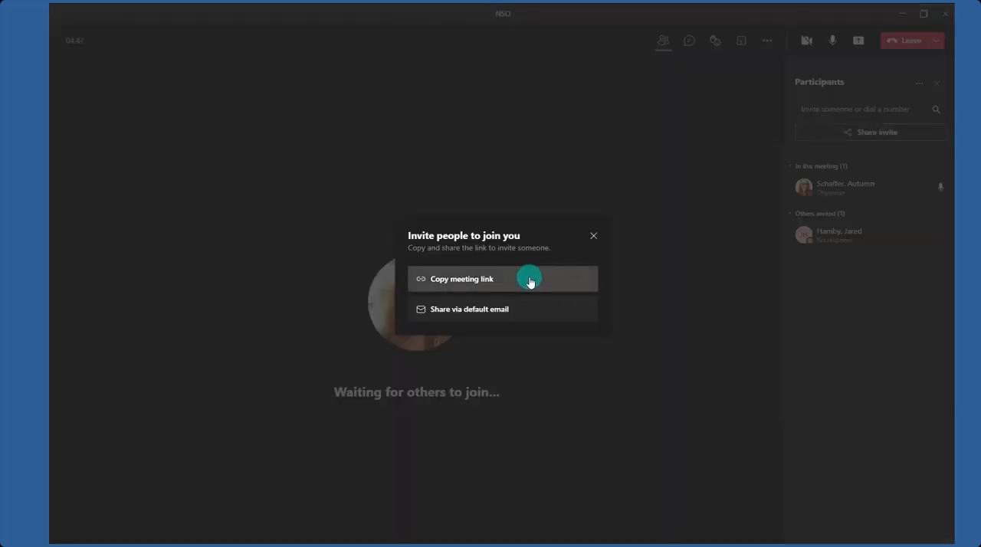
left_click(591, 239)
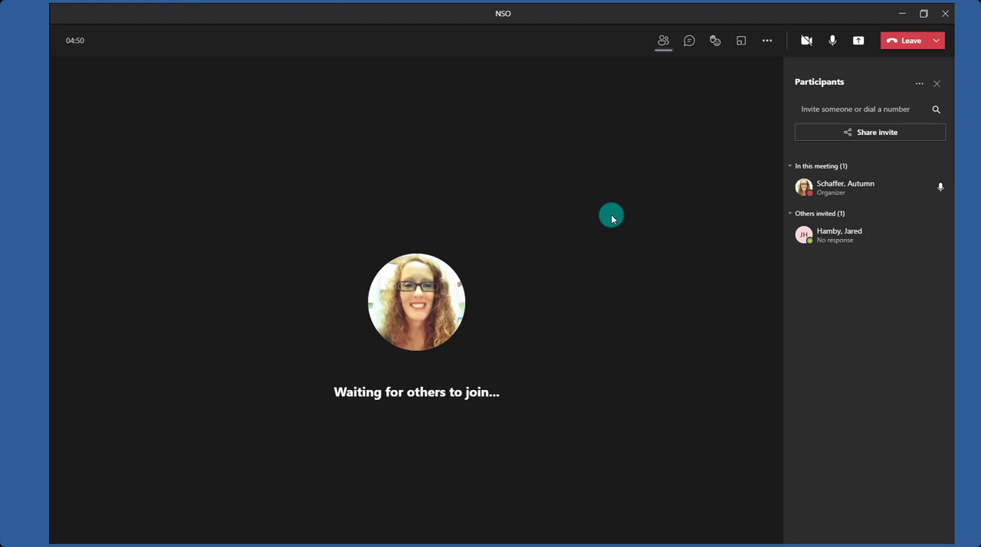
Open the meeting chat and send the message "hello".
left_click(689, 48)
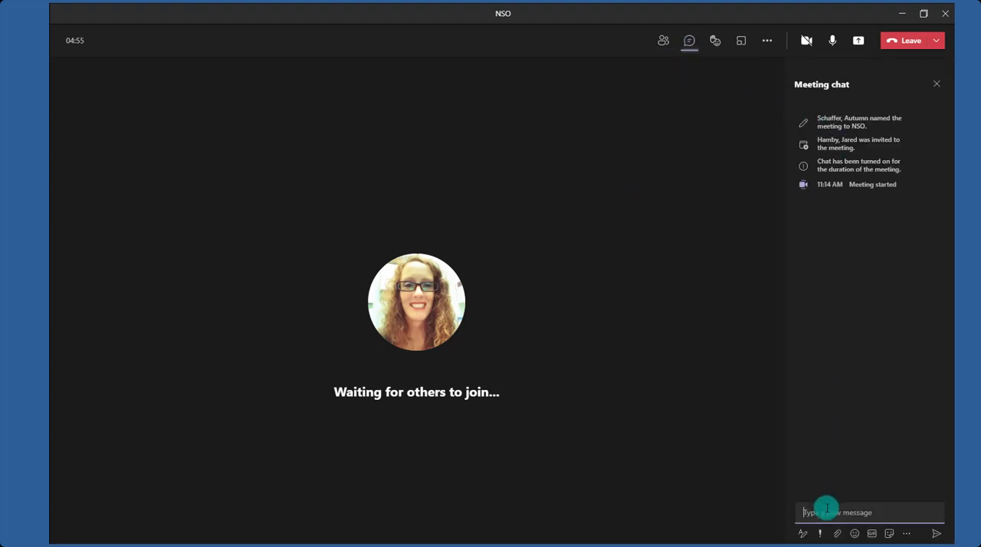
type("ha")
type("llo")
key("Return")
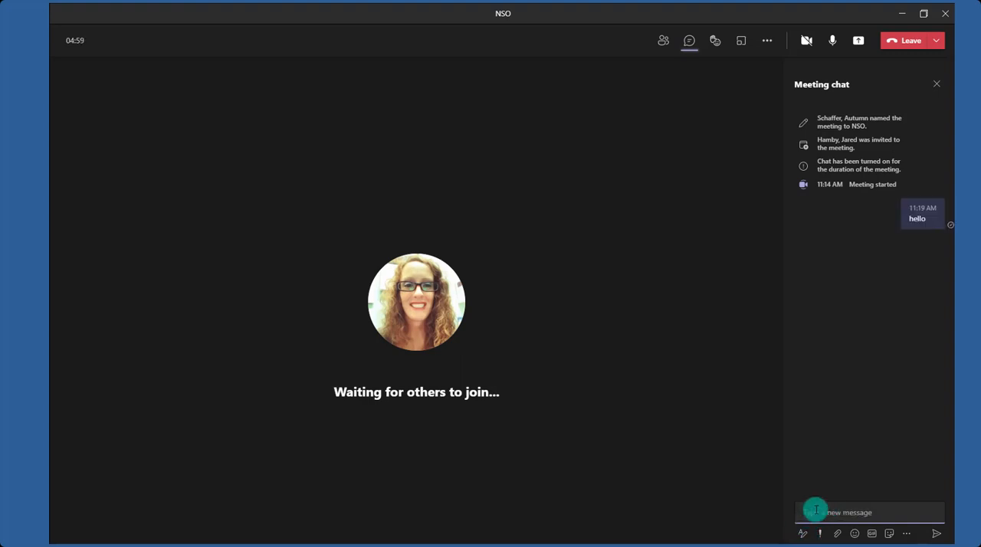
Review the file attachment sources and the apps available for chat messages.
left_click(836, 533)
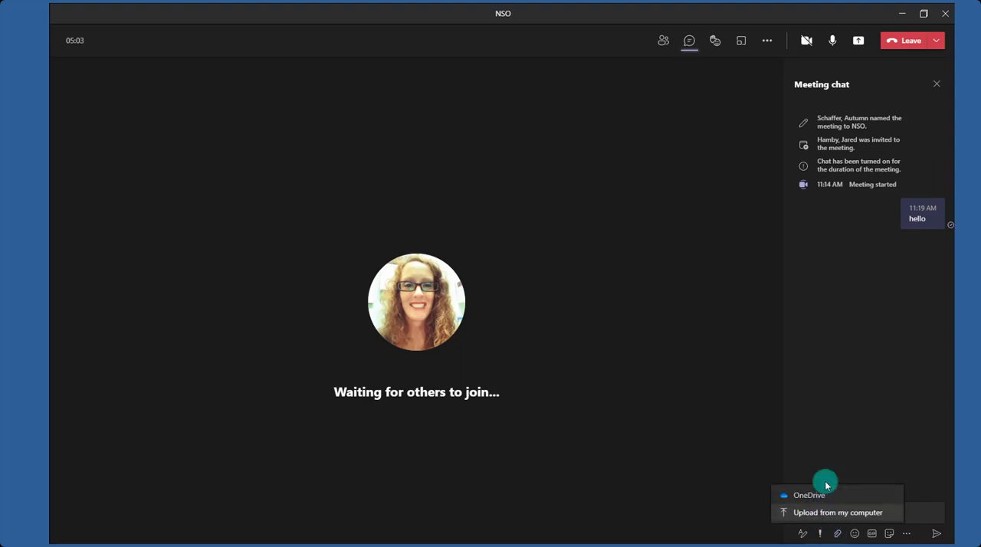
left_click(844, 449)
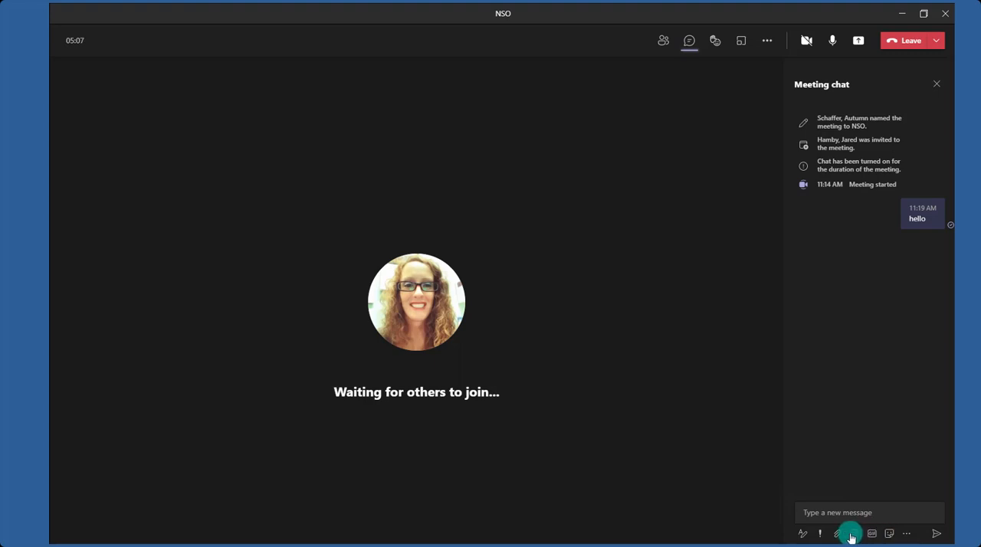
left_click(908, 535)
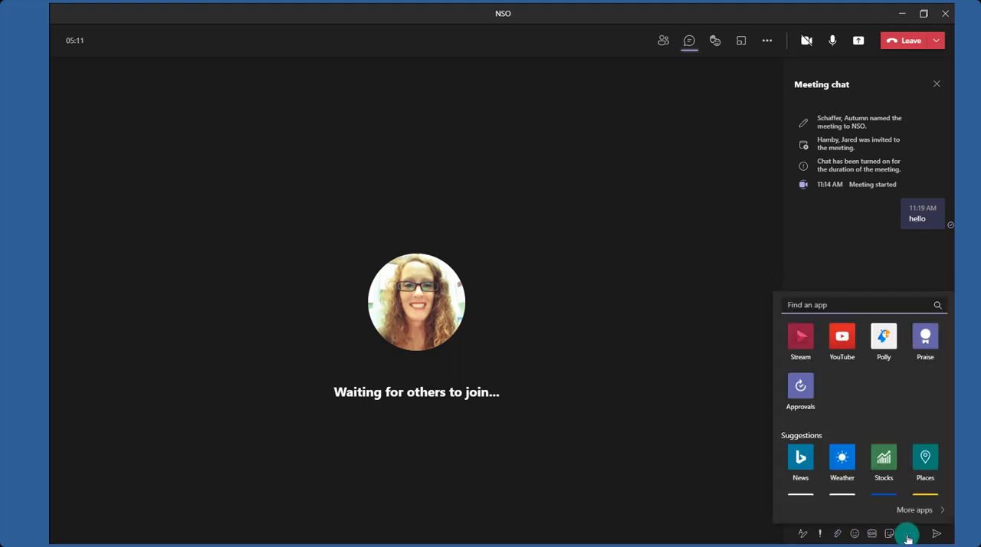
left_click(907, 537)
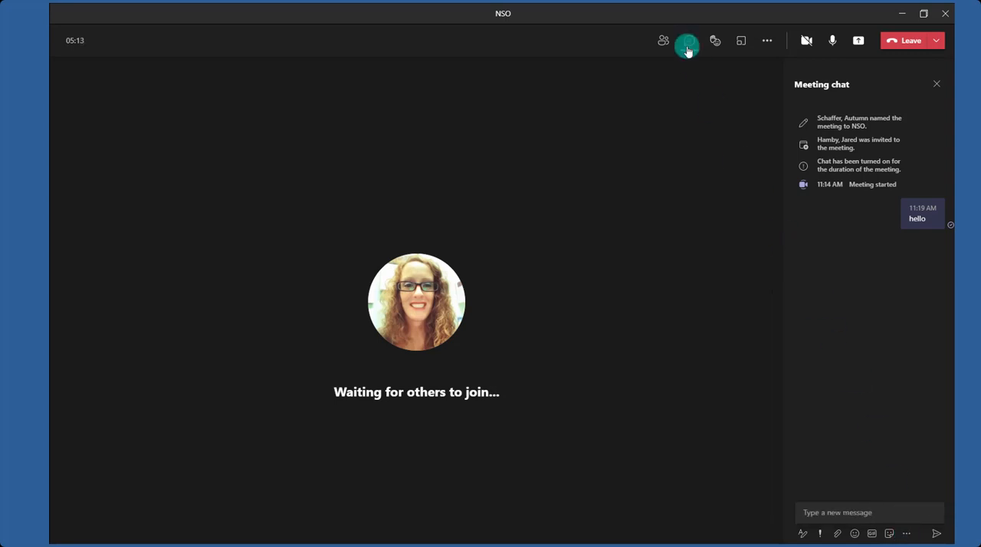
Raise your hand in the meeting and show the participants list.
left_click(713, 40)
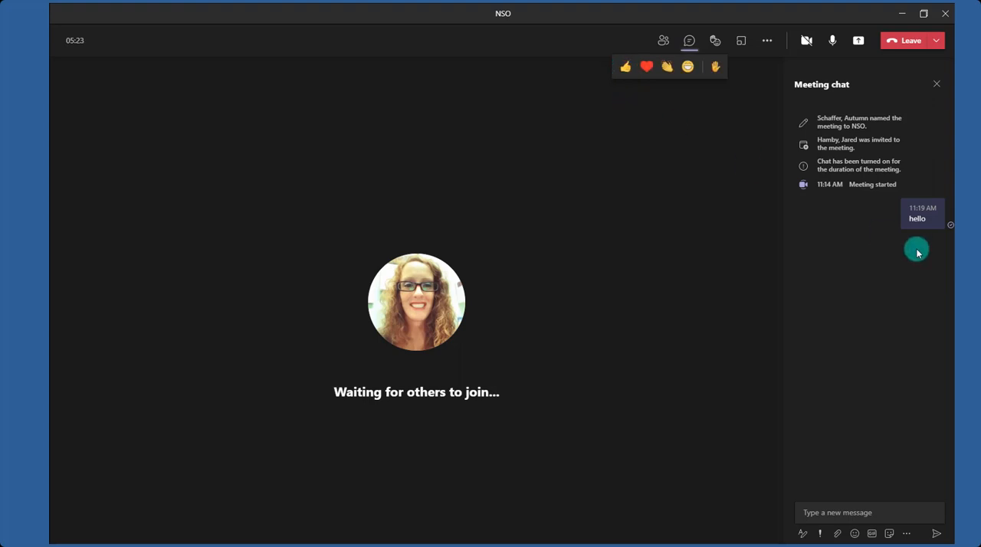
left_click(715, 67)
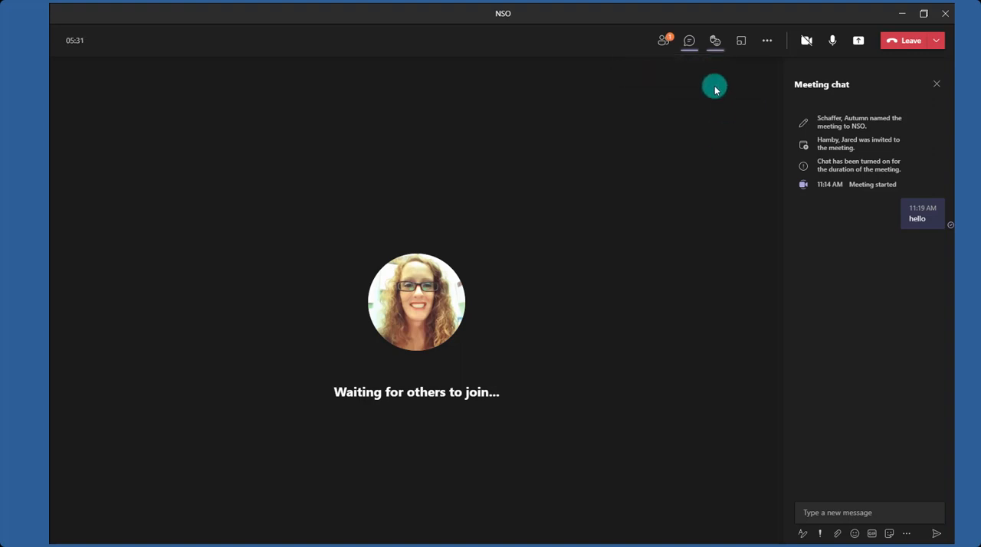
left_click(663, 44)
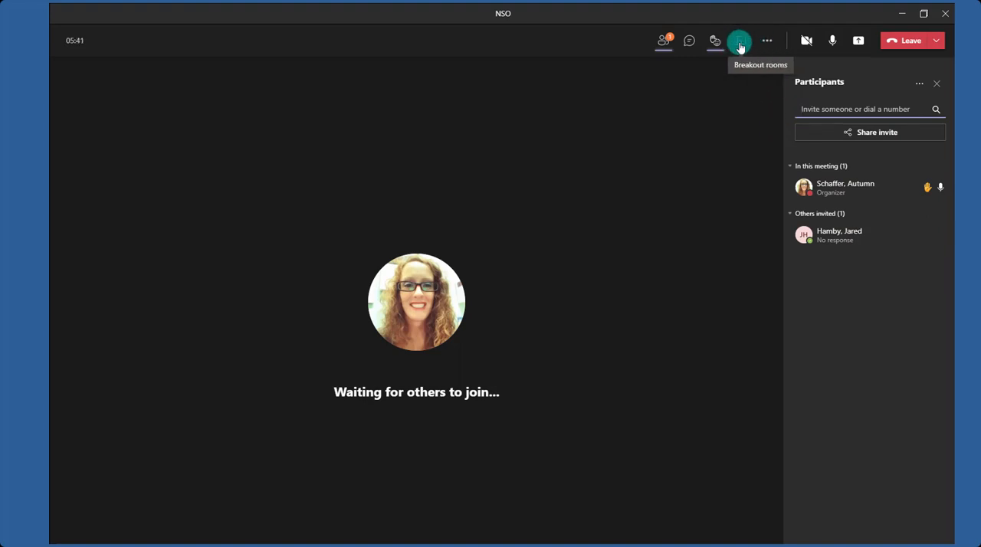
Lower the raised hand and check the options for the organizer in the participants list.
left_click(716, 44)
left_click(718, 71)
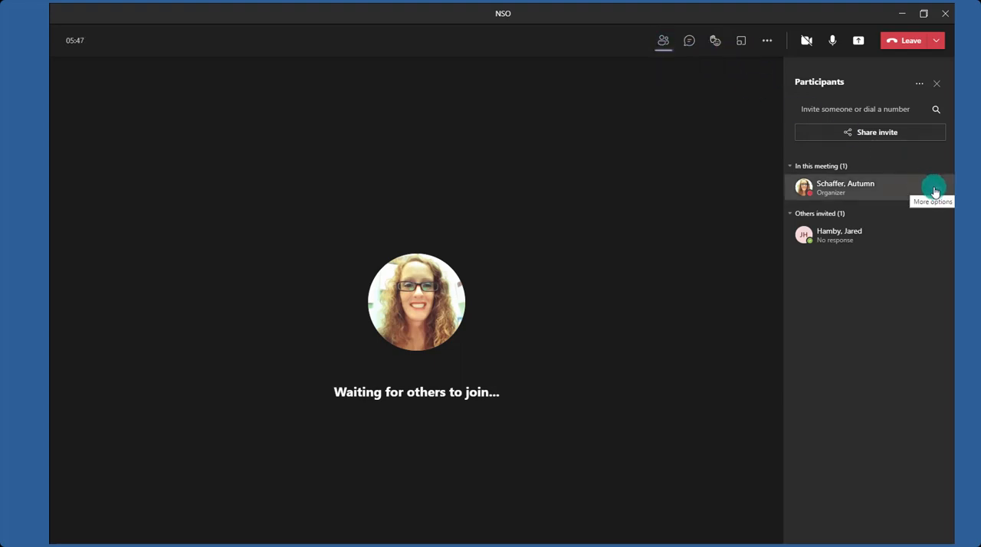
left_click(935, 190)
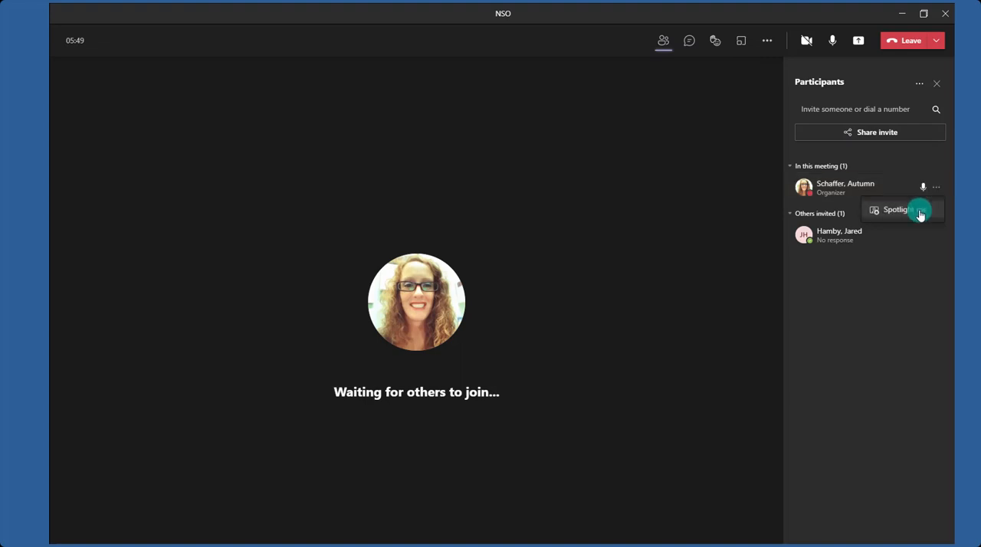
left_click(885, 278)
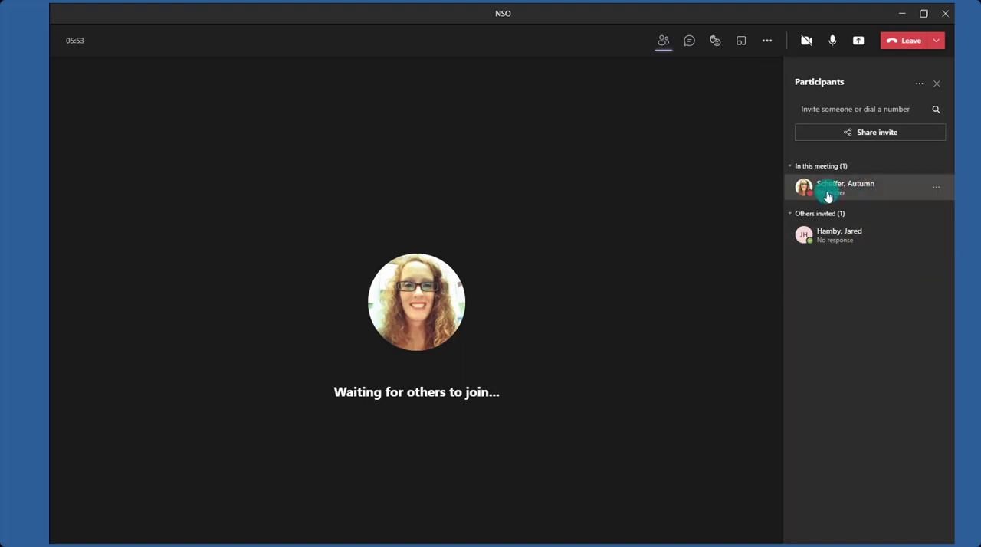
Turn on live captions for the meeting.
mouse_move(837, 245)
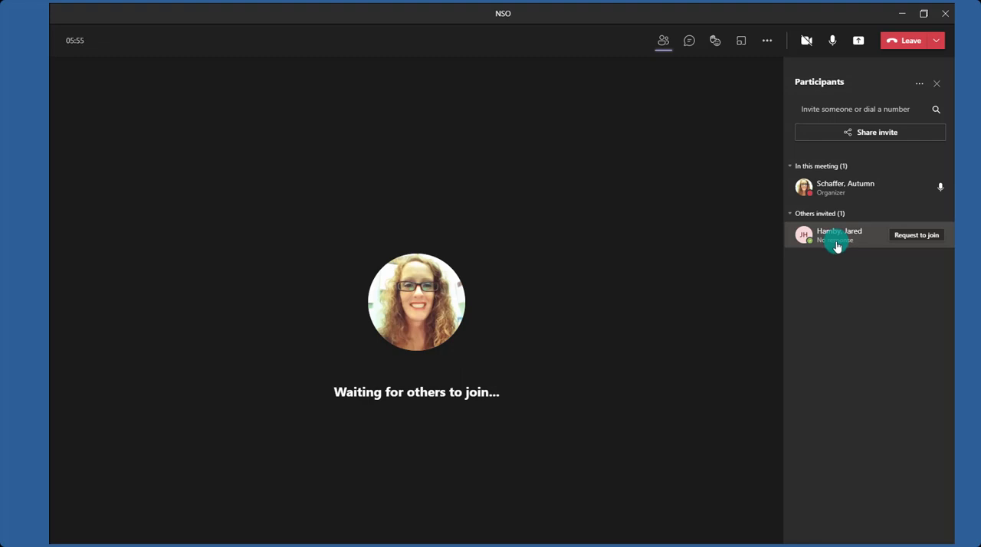
left_click(761, 42)
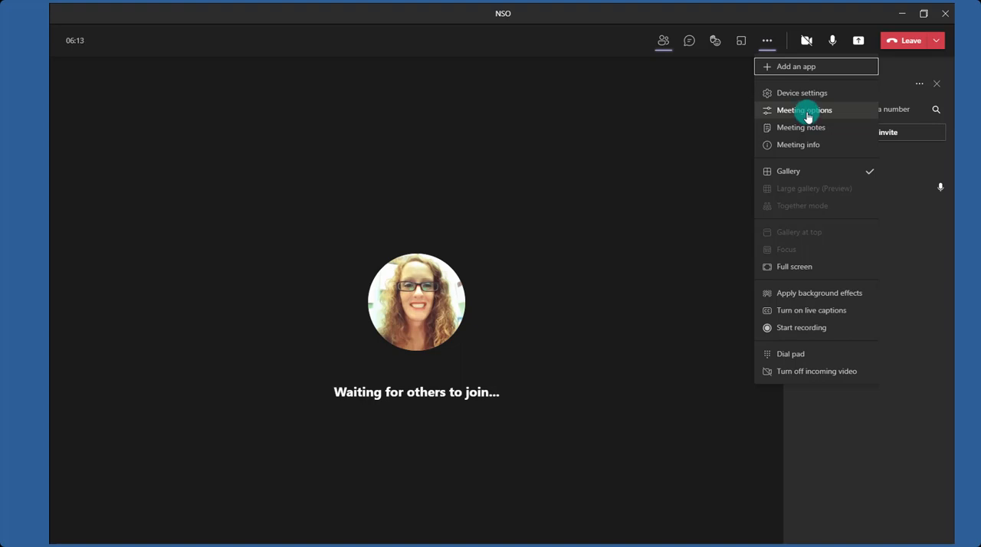
left_click(797, 318)
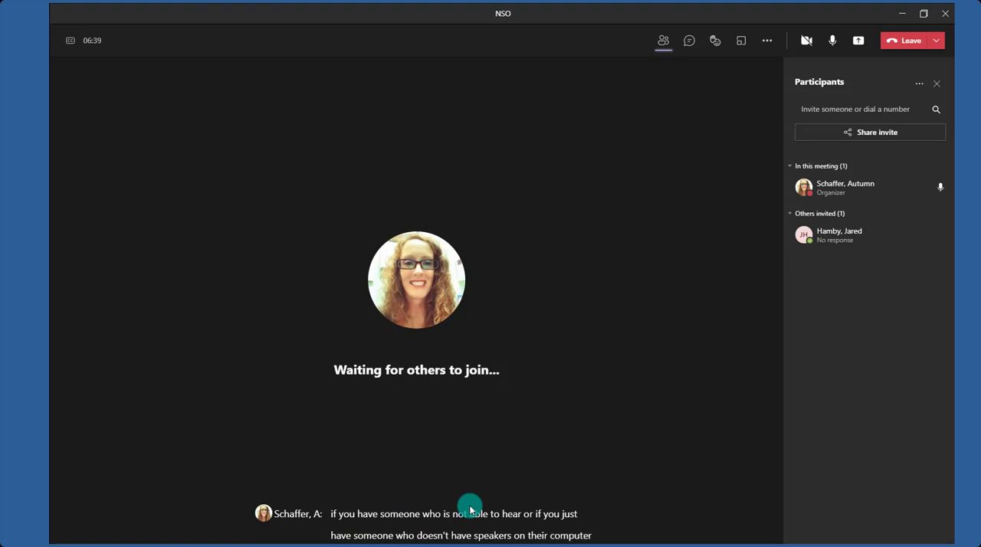
Turn off live captions and start recording the meeting.
left_click(767, 41)
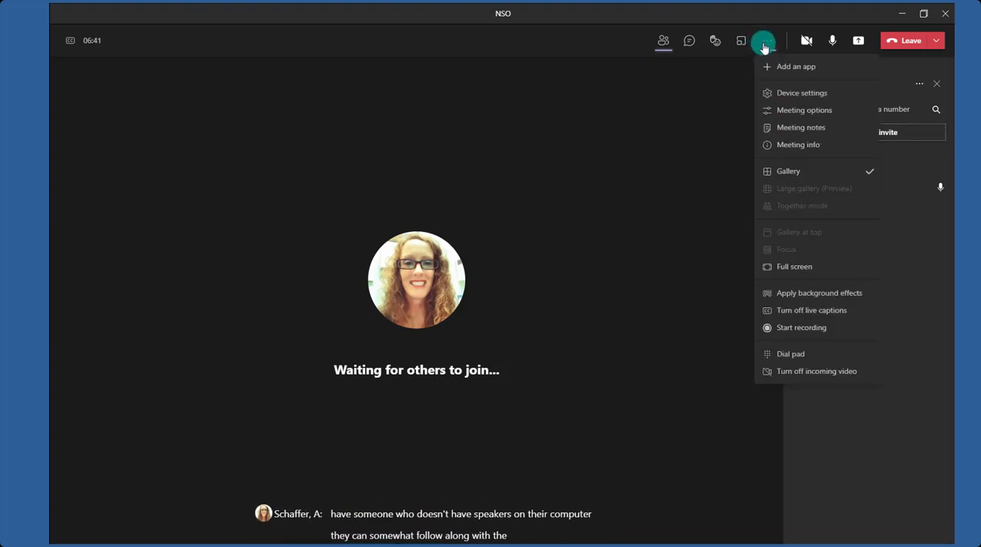
left_click(774, 310)
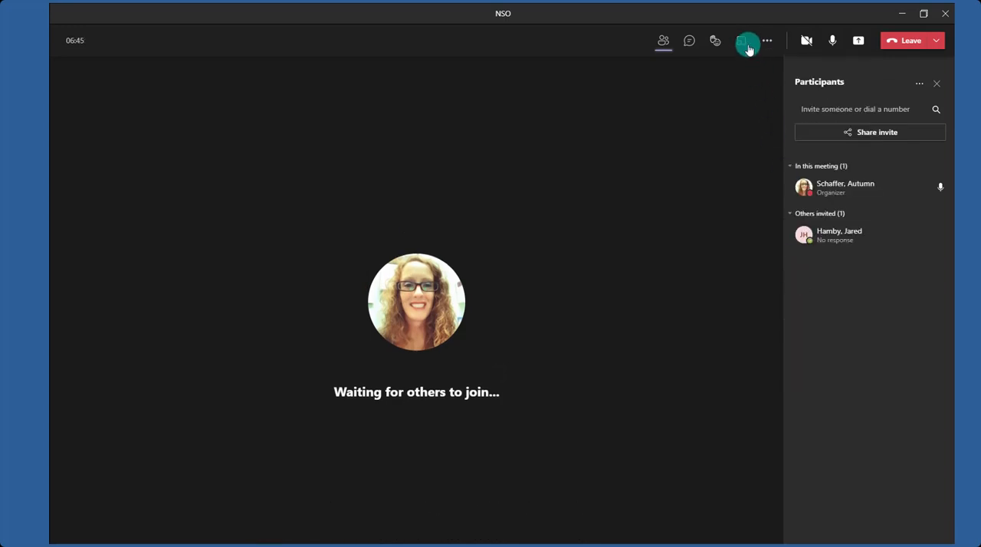
left_click(767, 40)
left_click(777, 328)
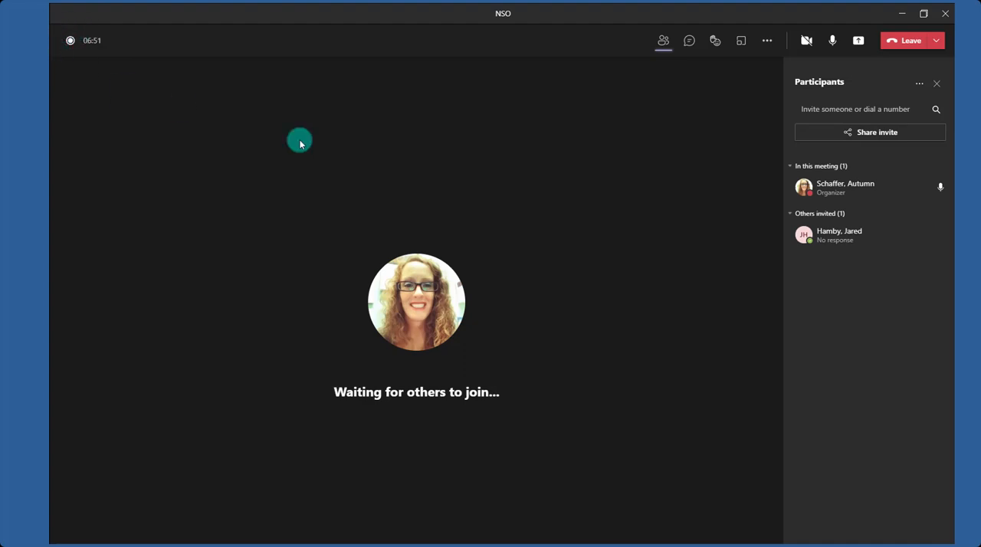
left_click(769, 44)
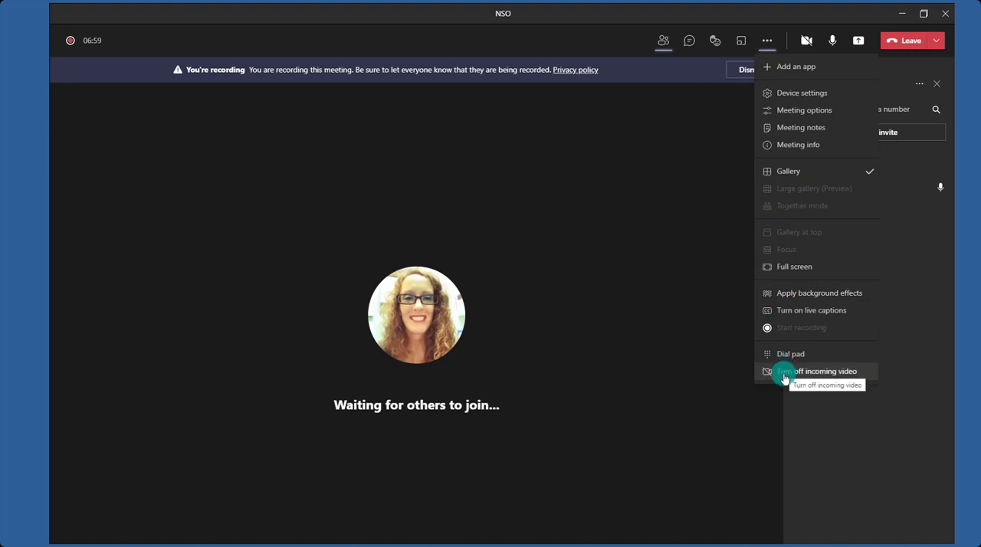
left_click(652, 114)
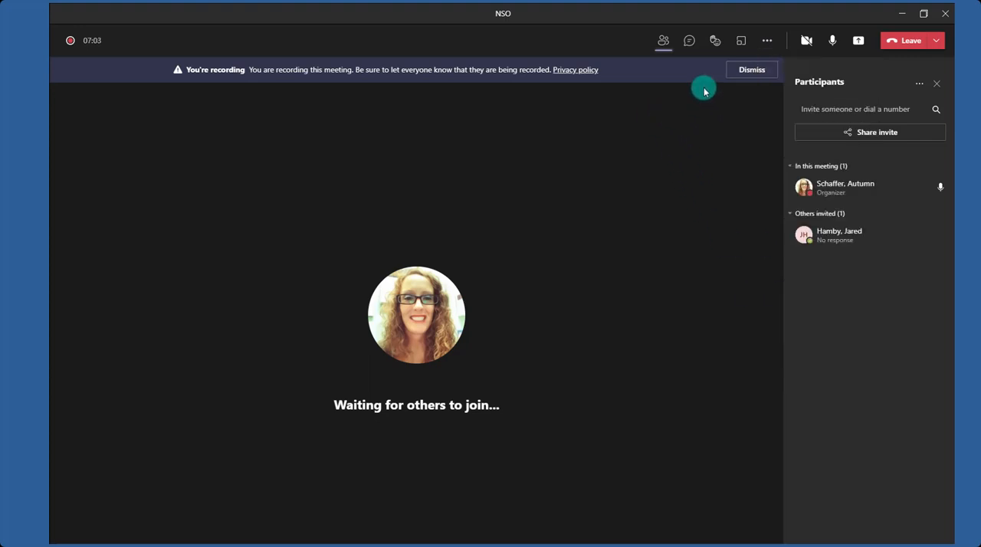
Share a Microsoft Whiteboard in collaborate mode so everyone can edit, and dismiss the recording notice.
left_click(860, 43)
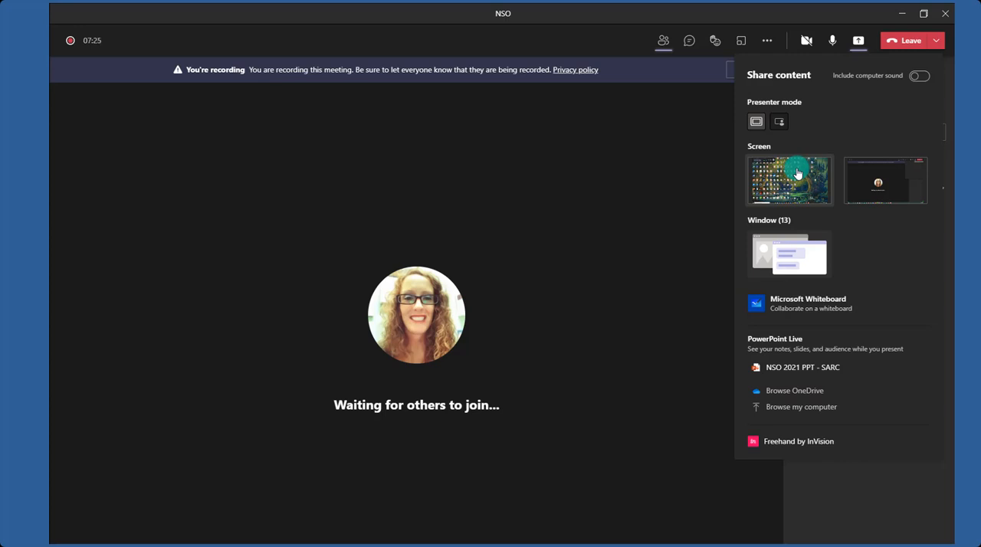
left_click(918, 76)
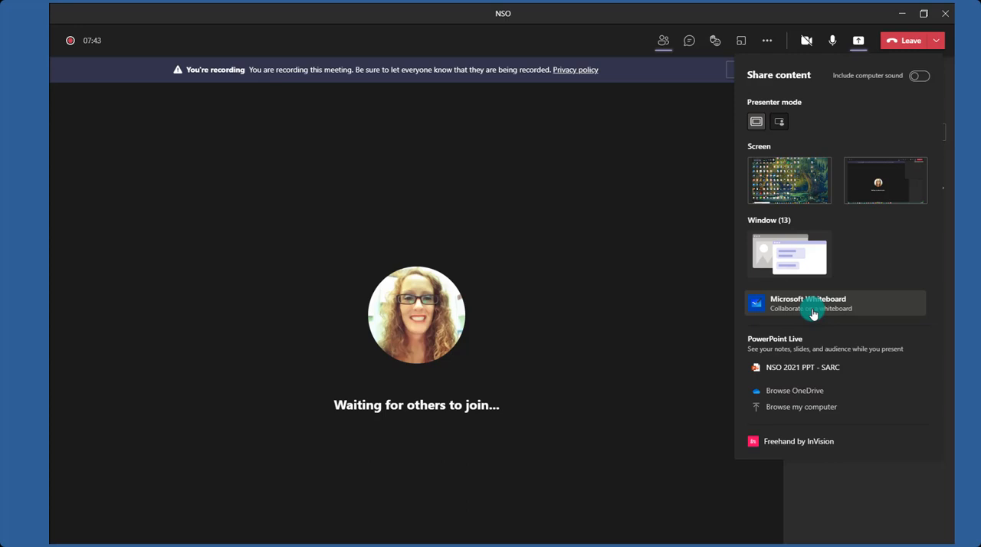
left_click(813, 310)
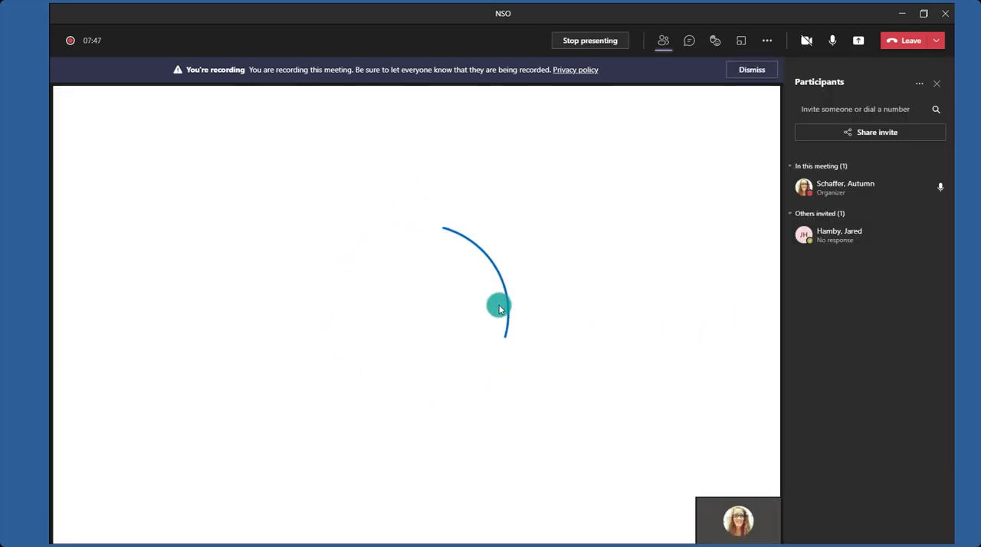
left_click(756, 71)
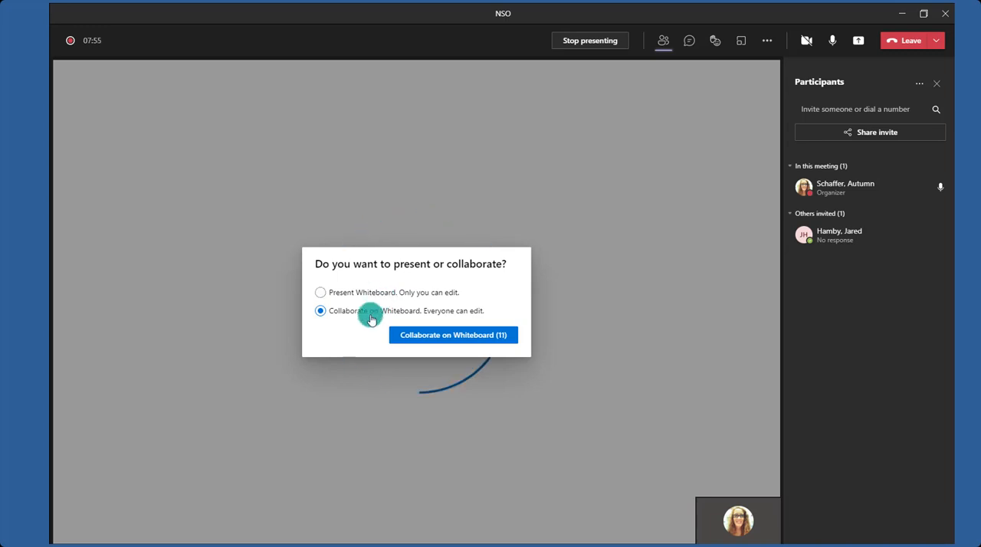
left_click(411, 338)
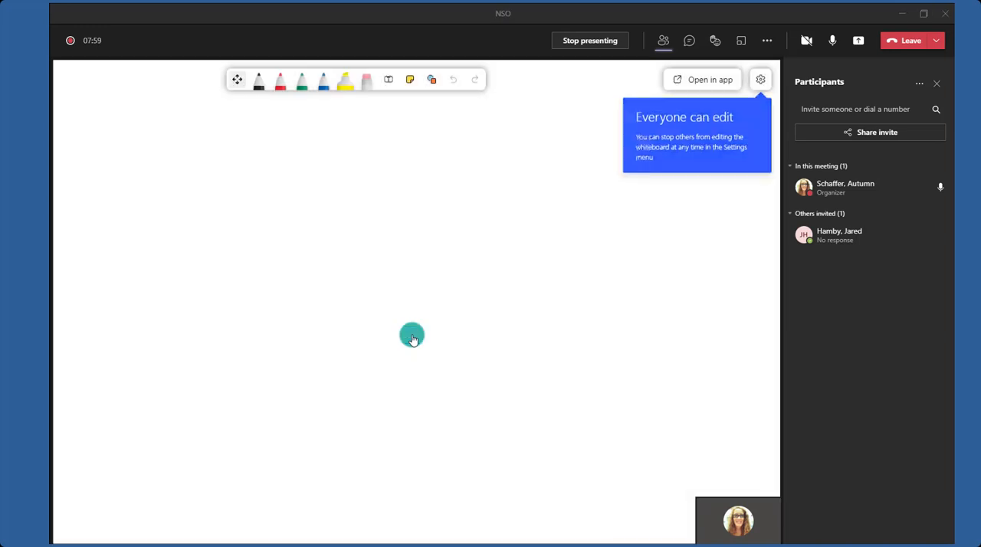
Handwrite the equation 2+2=4 in red pen across the upper part of the whiteboard.
left_click(283, 89)
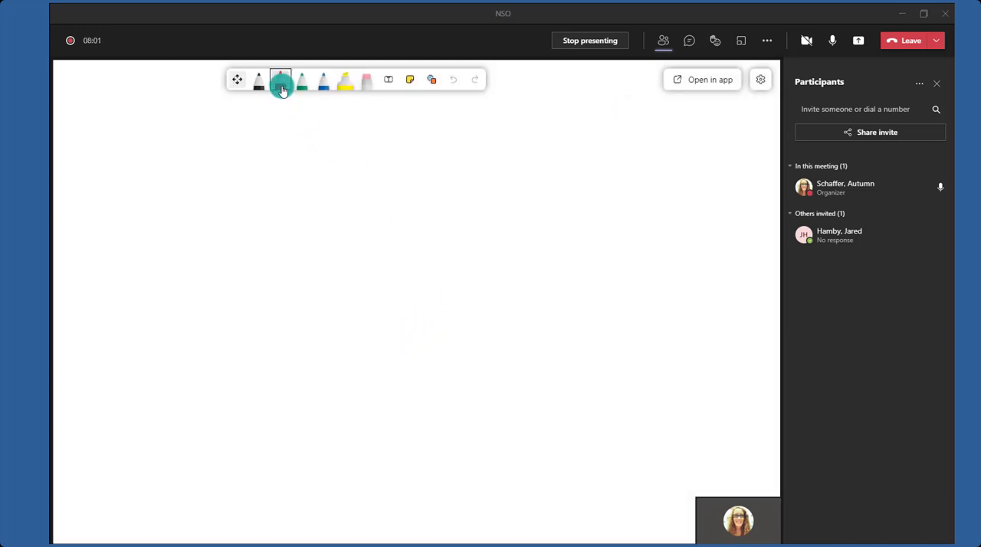
mouse_move(155, 167)
left_mouse_down()
mouse_move(177, 227)
mouse_move(249, 243)
left_mouse_up()
left_click_drag(265, 174, 288, 244)
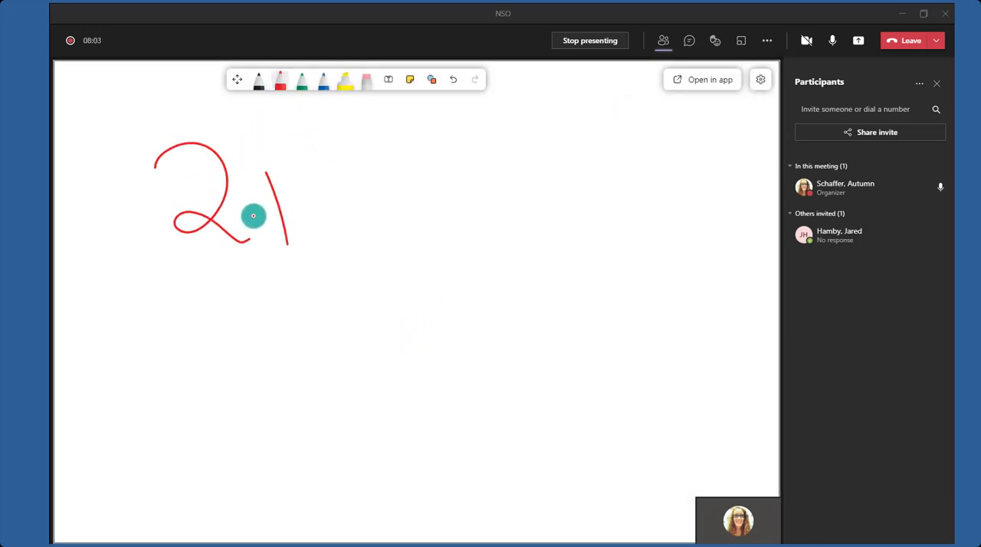
left_click_drag(254, 216, 329, 198)
left_click_drag(337, 155, 420, 252)
left_click_drag(425, 215, 479, 214)
left_click_drag(431, 240, 479, 240)
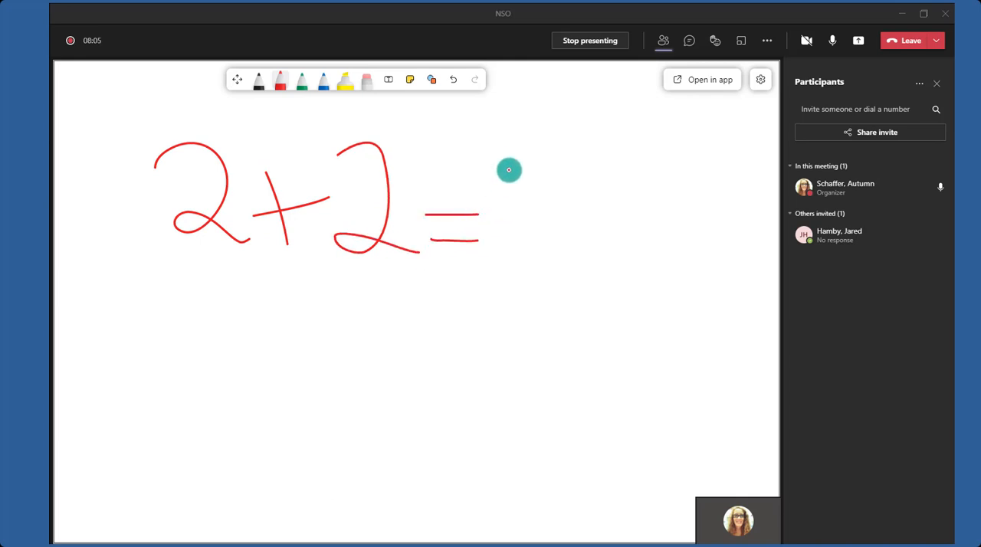
left_click_drag(512, 155, 576, 193)
left_click_drag(562, 141, 575, 263)
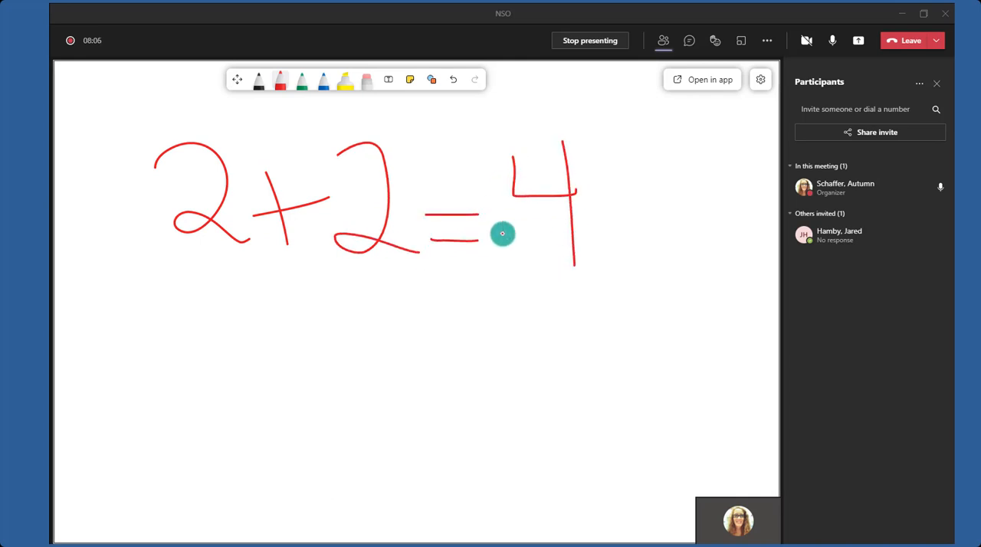
Add a text box reading "Hello!" below the equation on the whiteboard.
left_click(388, 80)
left_click(278, 367)
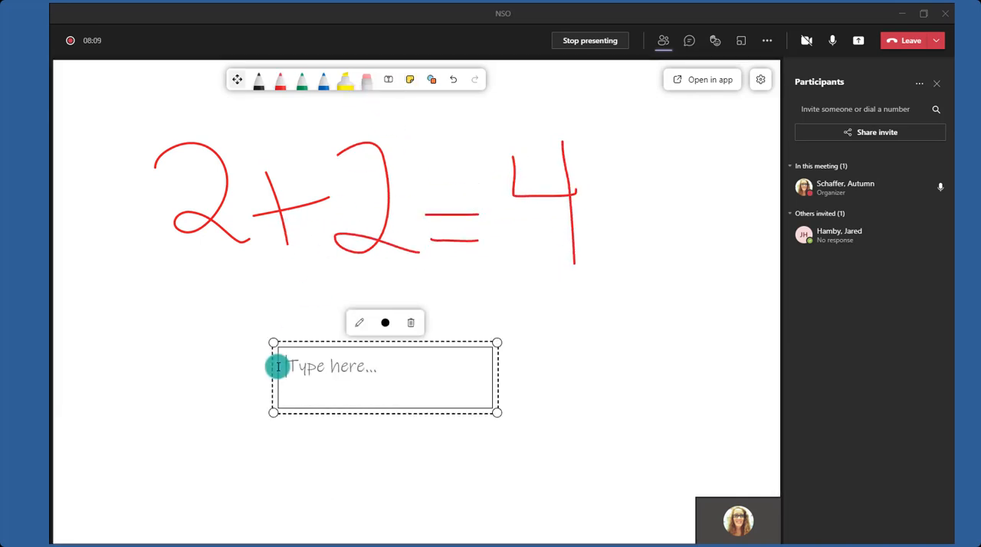
type("Hello!")
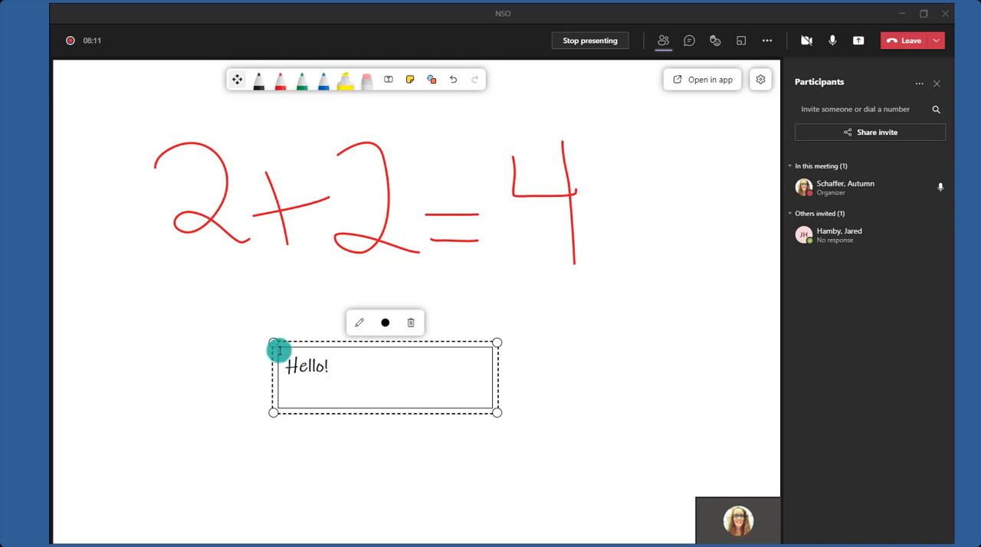
left_click(608, 340)
Place a blank yellow sticky note in the middle of the whiteboard, overlapping the equation.
left_click(411, 81)
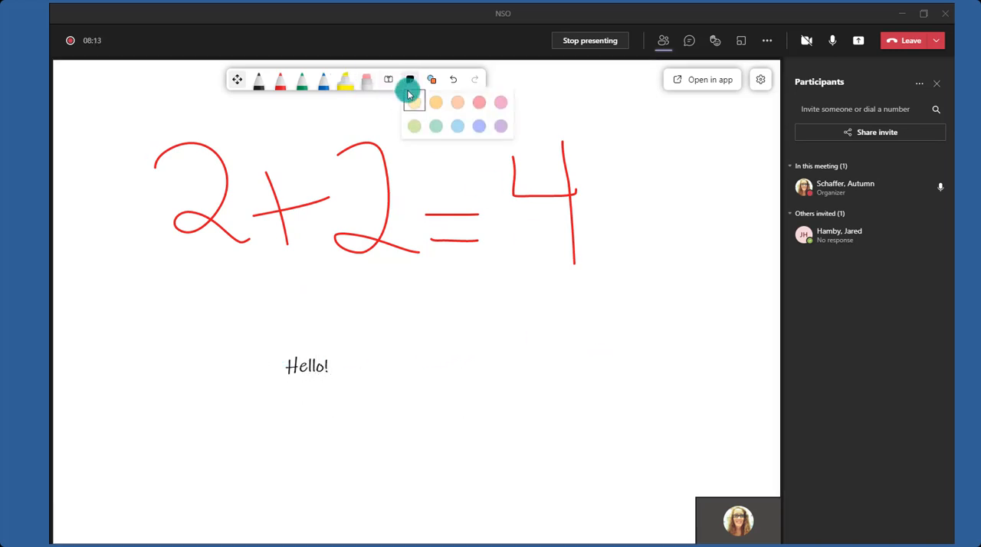
left_click(420, 291)
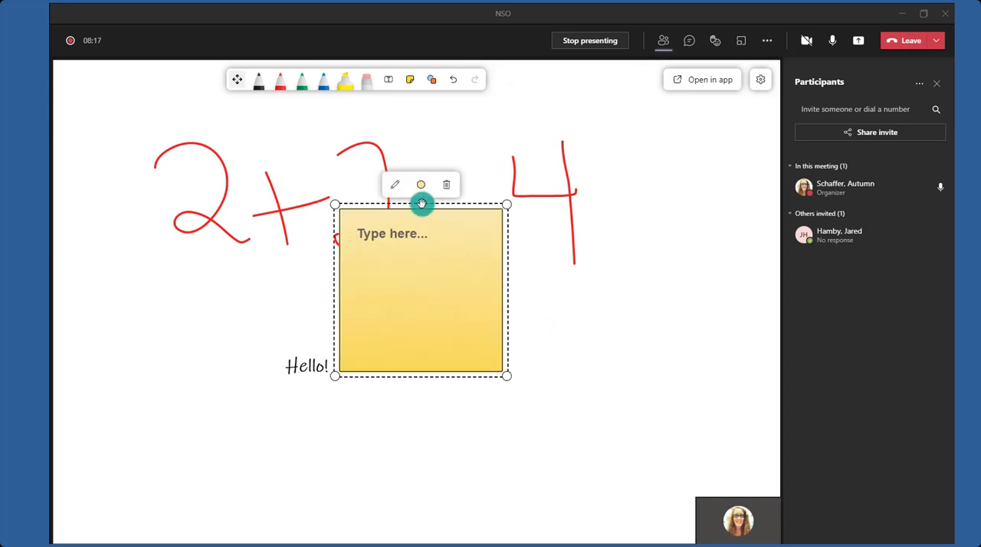
mouse_move(422, 203)
left_mouse_down()
mouse_move(556, 264)
mouse_move(435, 217)
left_mouse_up()
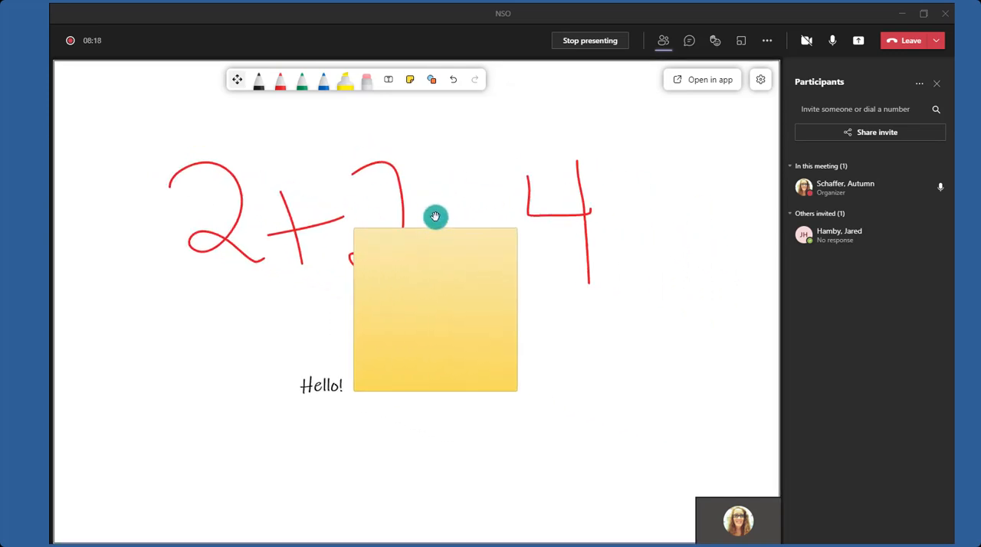
Insert a square shape to the left of the "Hello!" text and enlarge it from its upper-left corner.
left_click(432, 80)
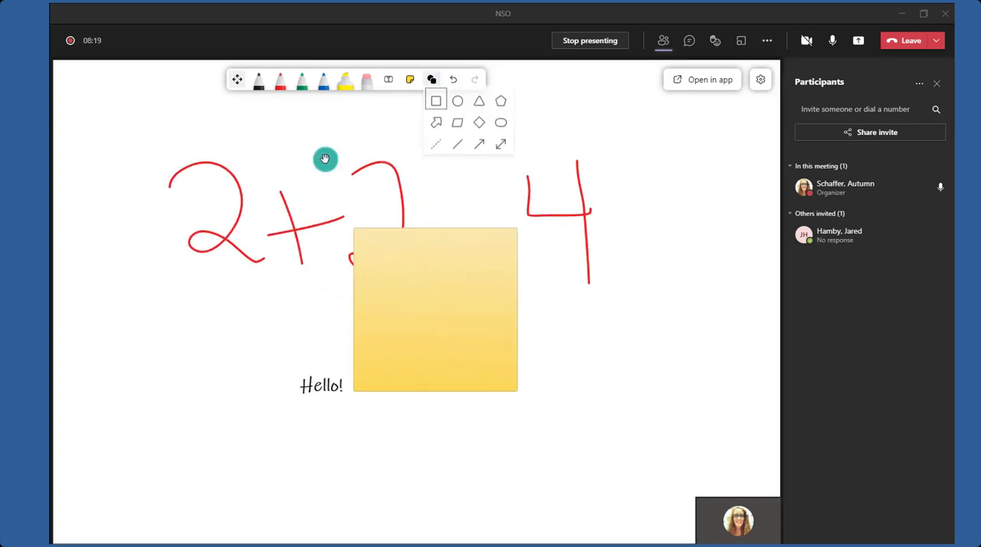
left_click(436, 102)
left_click(194, 402)
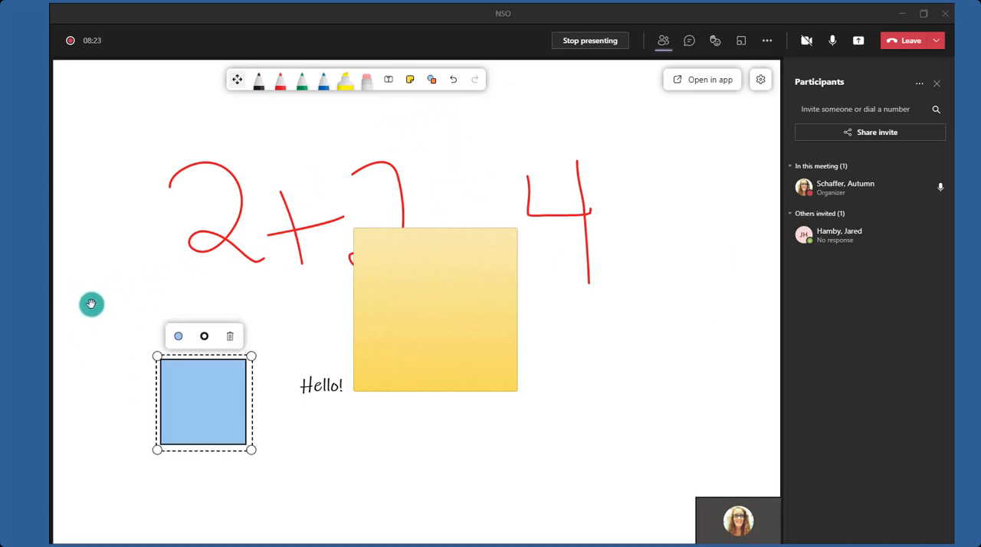
left_click_drag(153, 357, 112, 315)
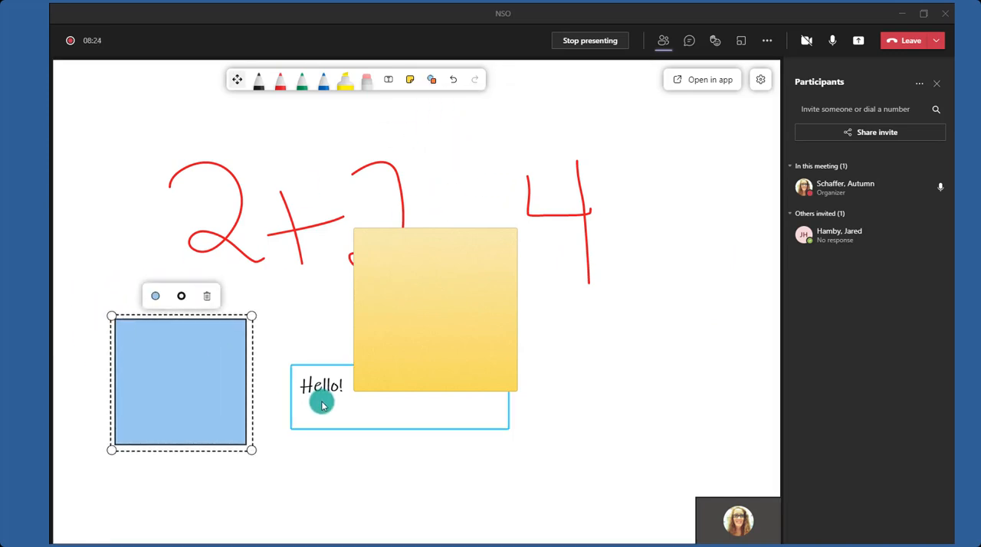
left_click(317, 449)
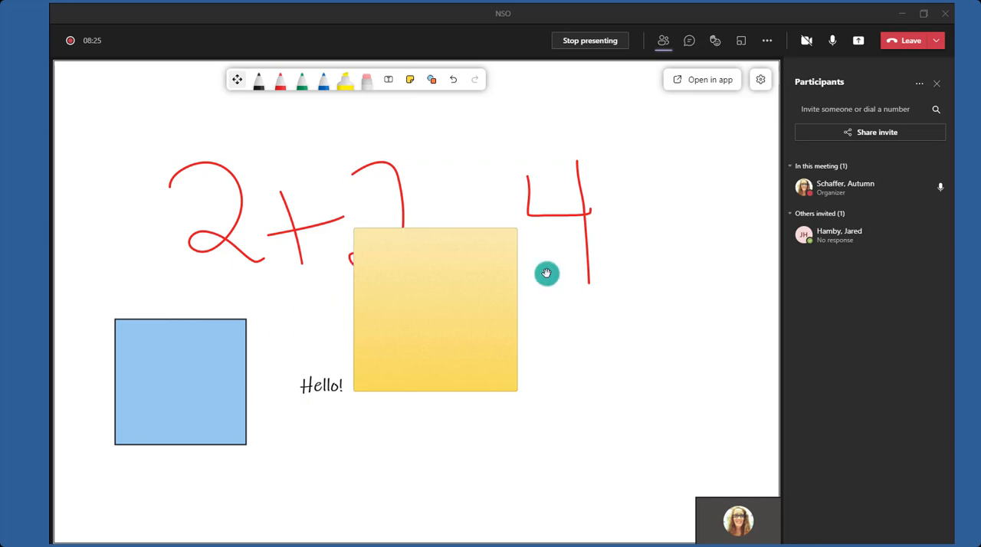
Review the whiteboard settings for image export and participant editing.
left_click(757, 86)
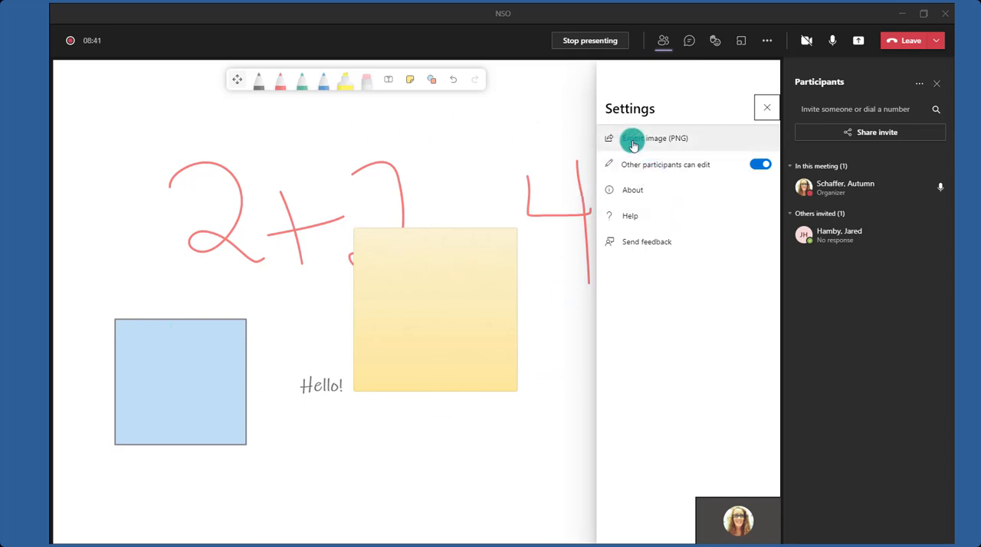
left_click(765, 110)
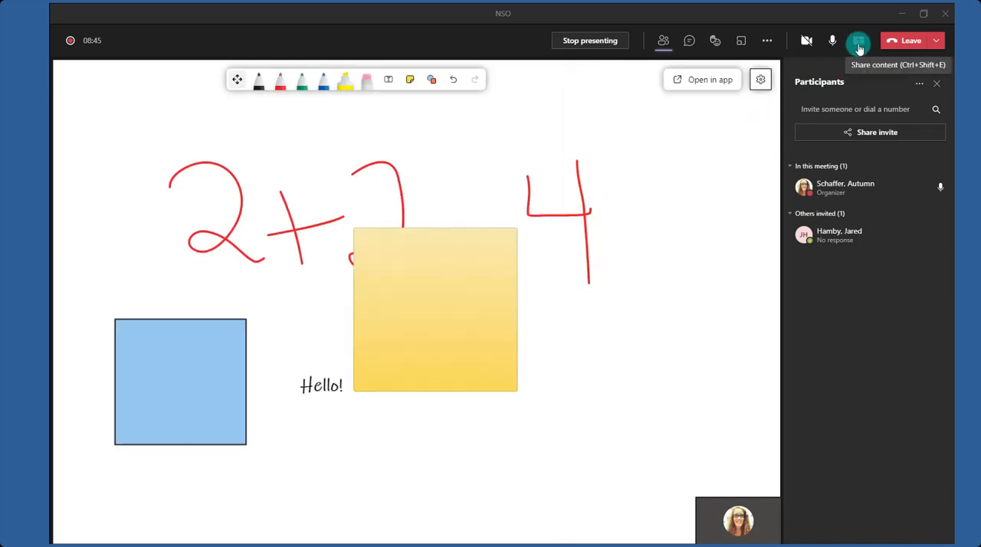
Present the NSO 2021 PPT - SARC file to the meeting with PowerPoint Live.
left_click(859, 44)
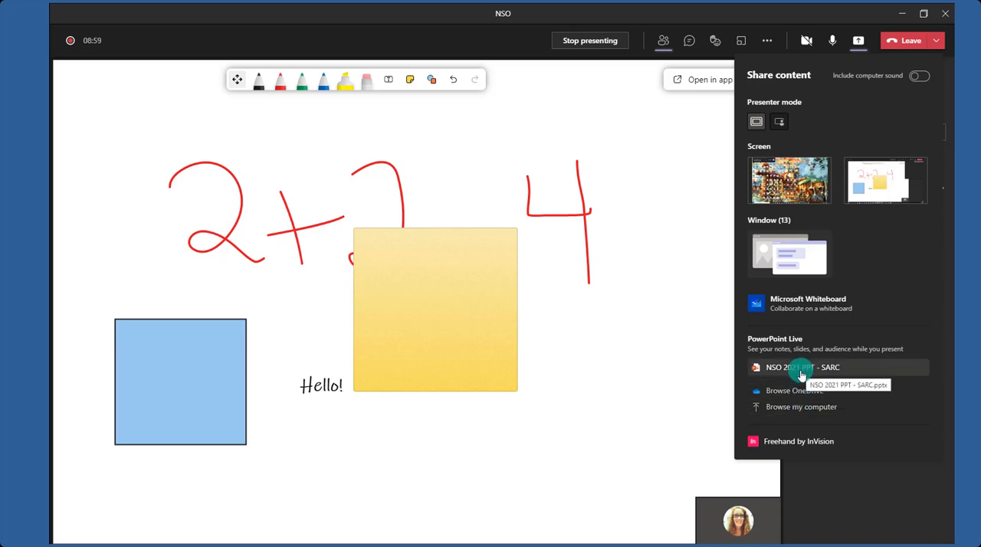
left_click(771, 373)
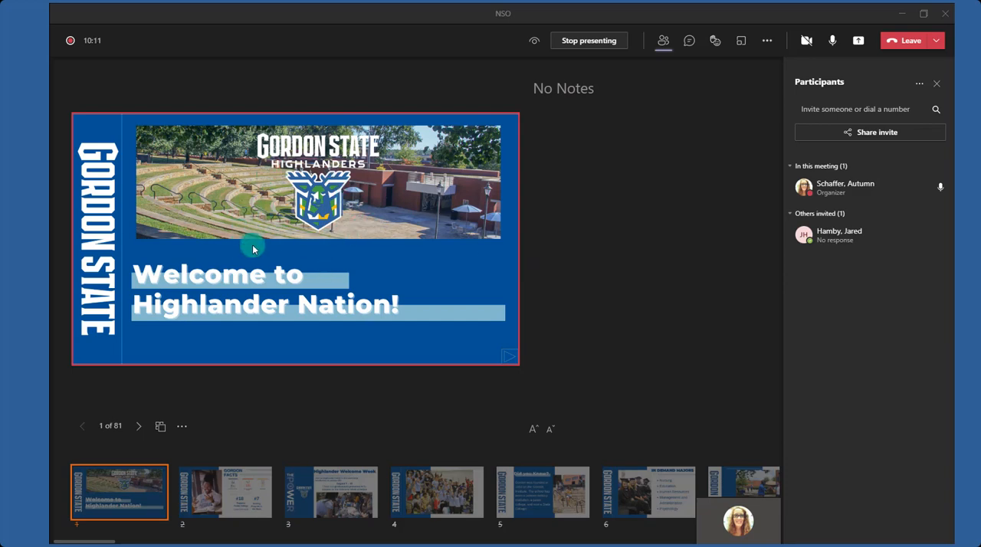
Hide the presenter view of the shared slides and show it again.
left_click(182, 426)
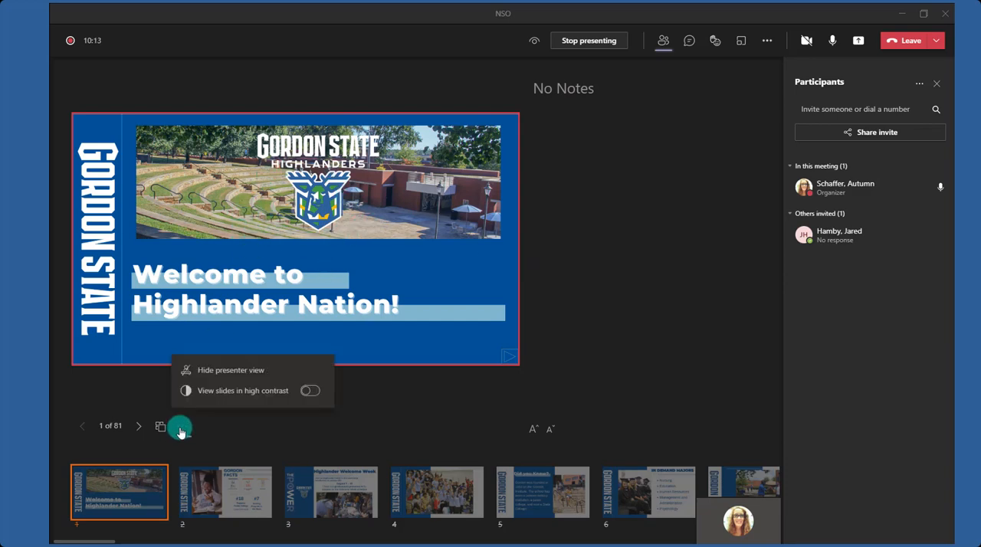
left_click(223, 373)
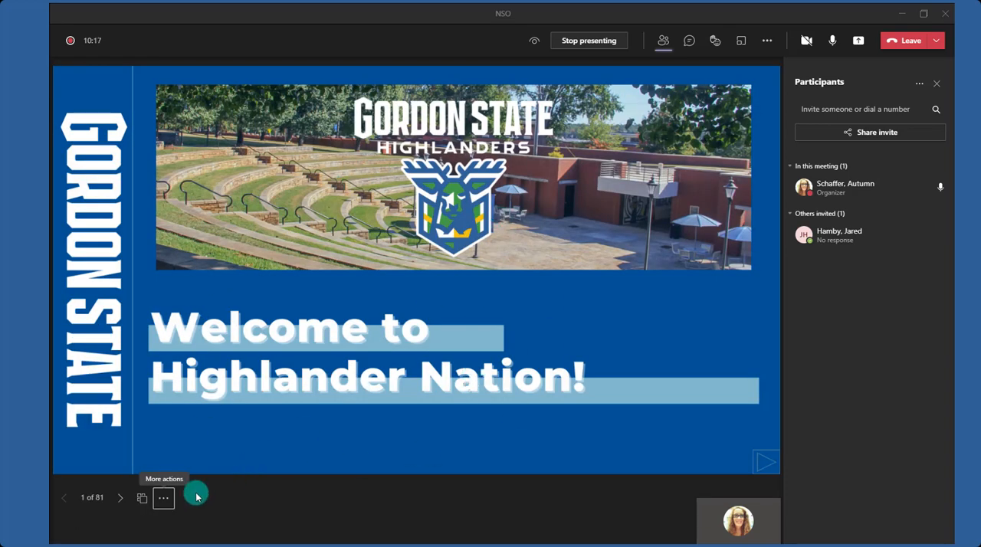
left_click(164, 497)
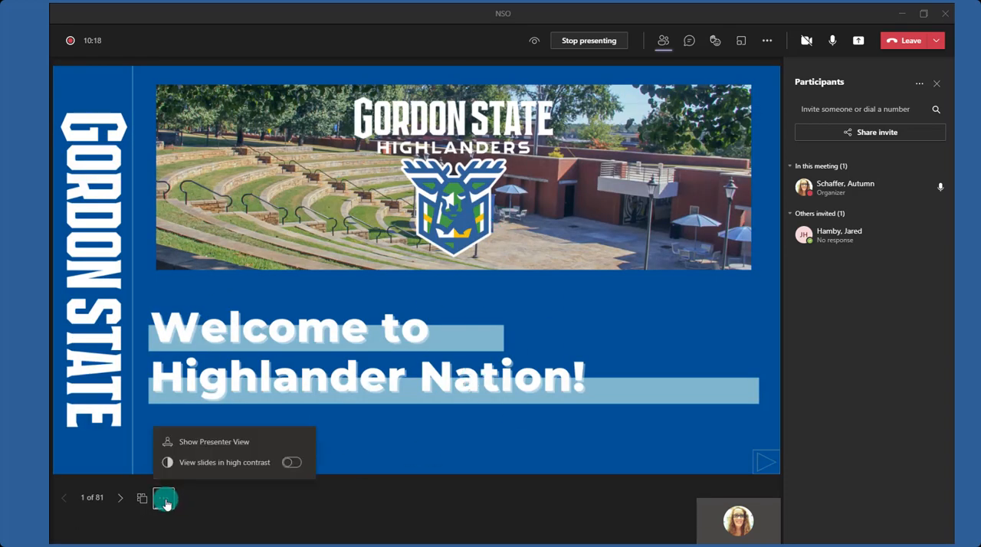
left_click(200, 445)
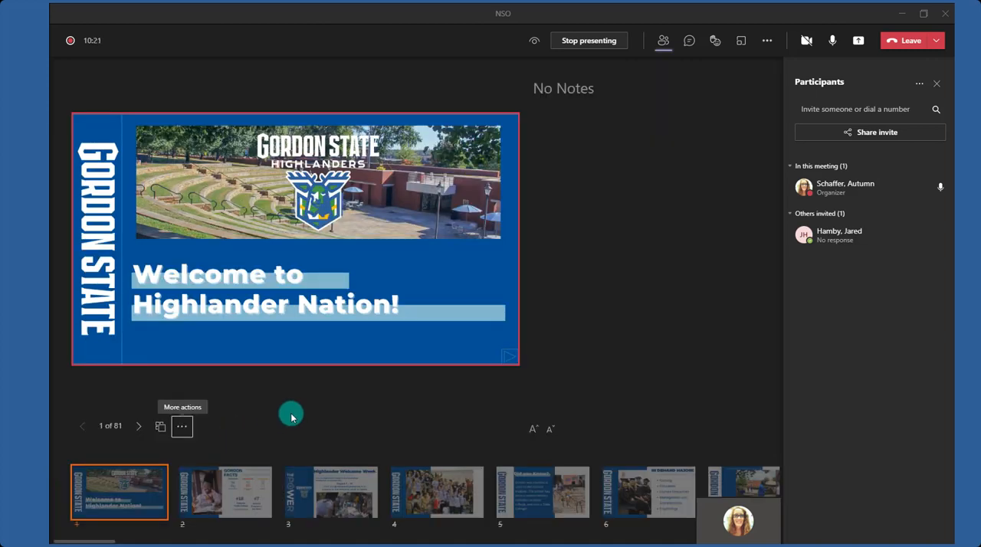